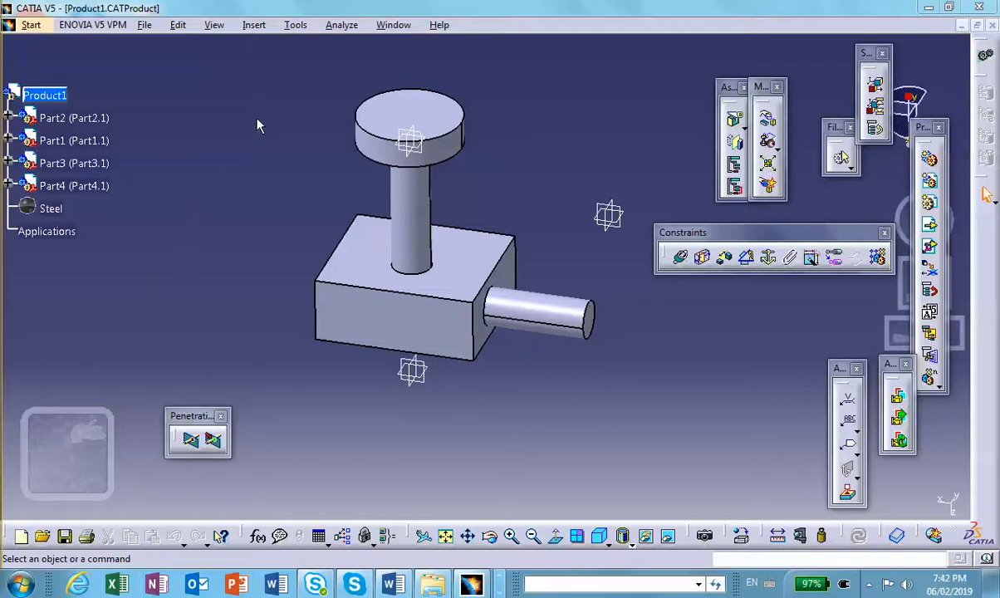
- Generate a CATPart from the whole Product1 assembly, accepting the proposed part number without merging the bodies of each part
{"action": "left_click", "coordinate": [295, 25]}
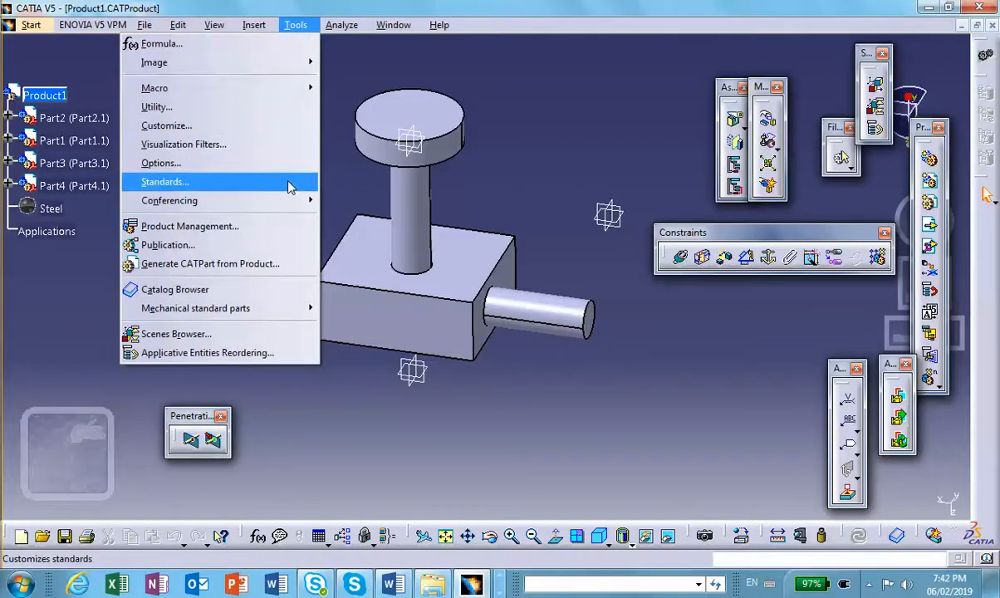
{"action": "left_click", "coordinate": [265, 271]}
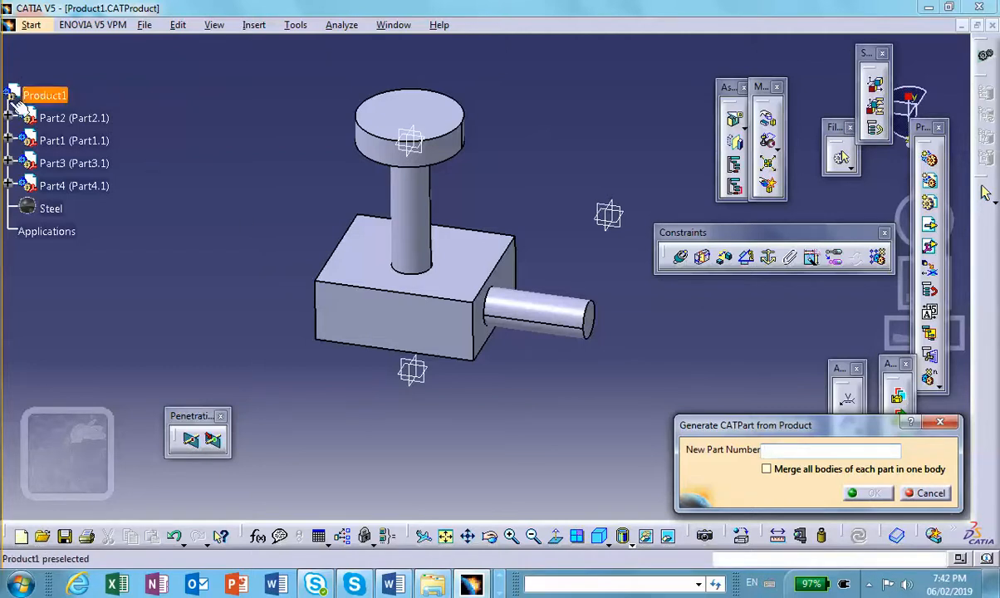
{"action": "left_click", "coordinate": [58, 96]}
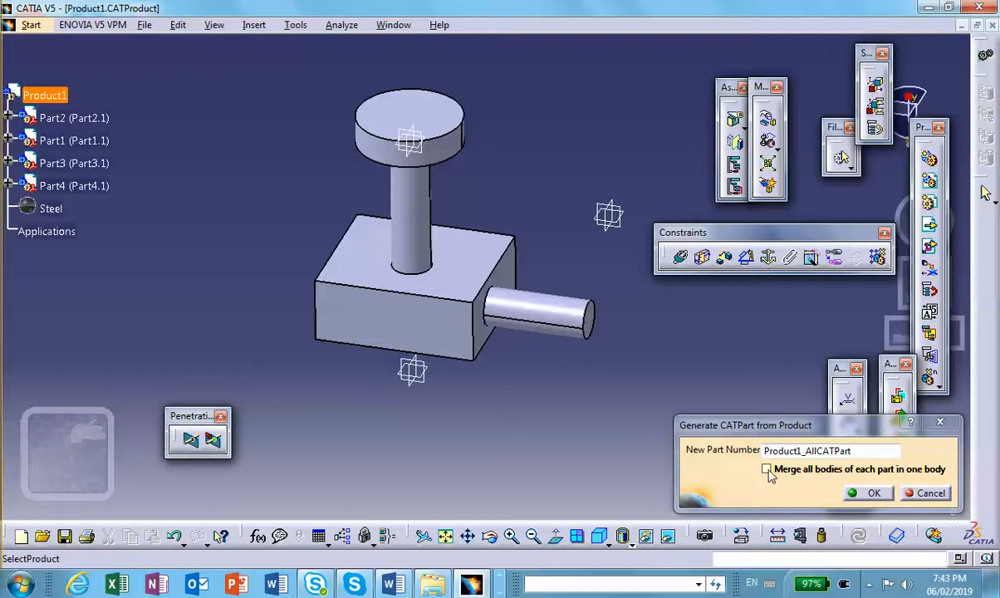
{"action": "left_click", "coordinate": [867, 492]}
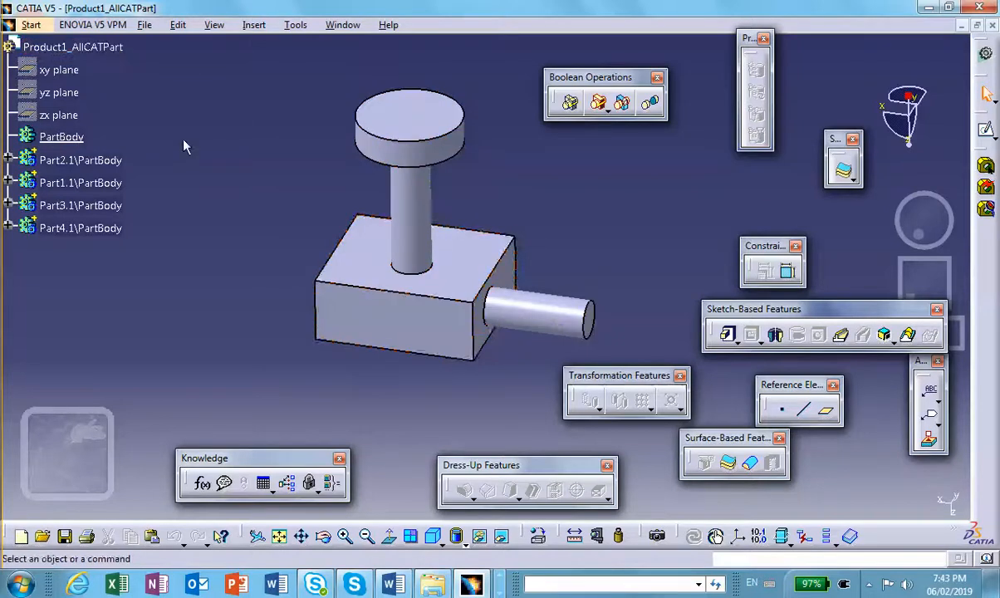
- Expand the Part2.1, Part1.1, Part3.1 and Part4.1 bodies in the specification tree to examine their contents
{"action": "left_click", "coordinate": [8, 157]}
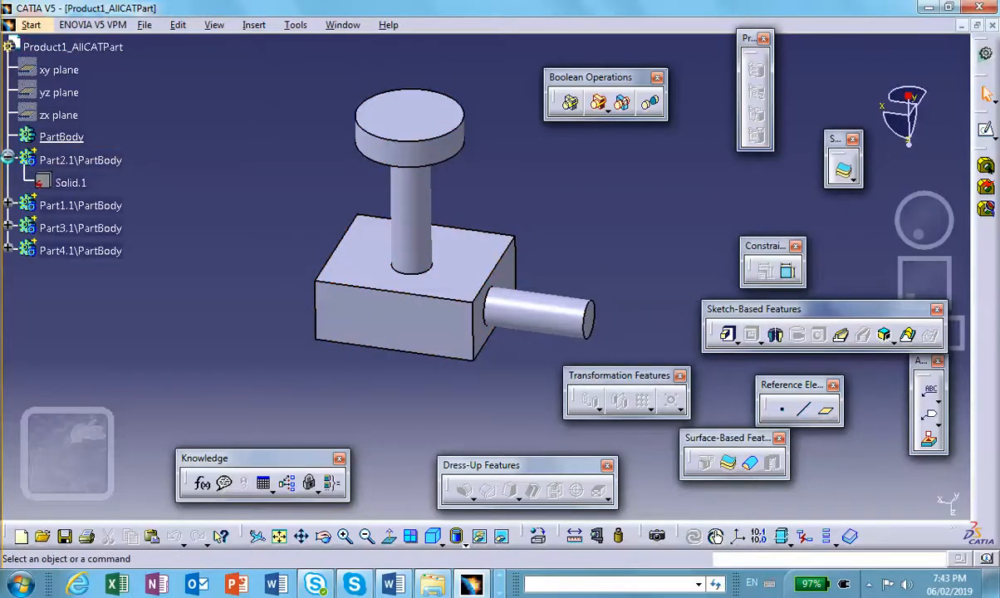
{"action": "left_click", "coordinate": [8, 205]}
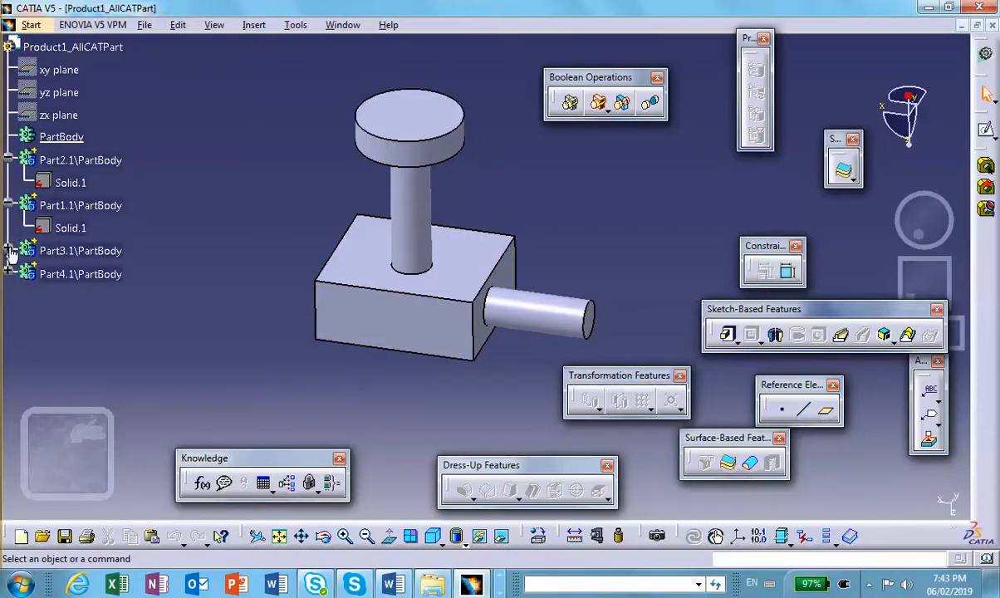
{"action": "left_click", "coordinate": [8, 250]}
{"action": "left_click", "coordinate": [7, 296]}
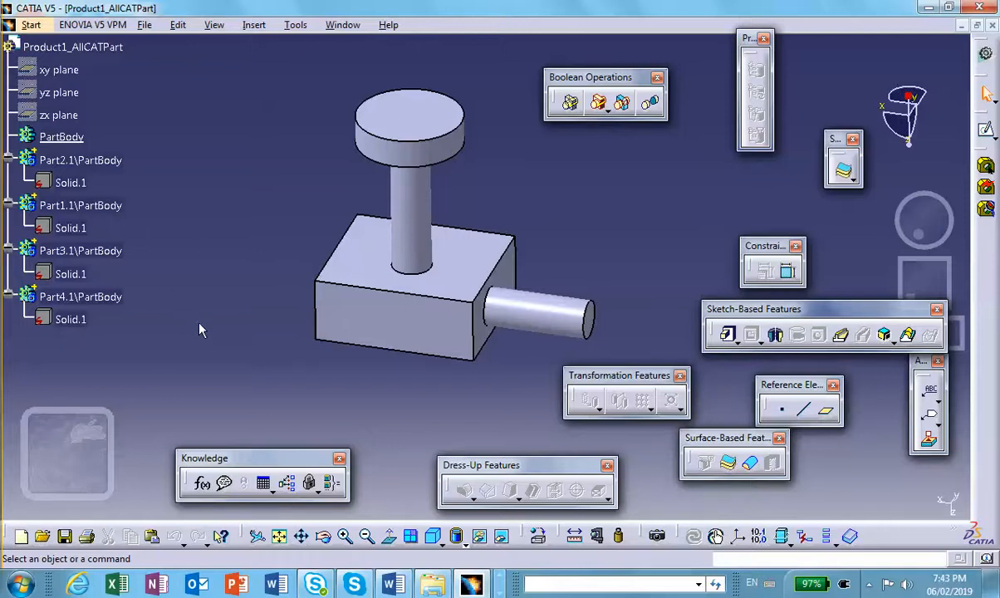
- Use the Boolean Add operation to add Part1.1\PartBody to Part2.1\PartBody
{"action": "left_click_drag", "start_coordinate": [581, 76], "coordinate": [546, 67]}
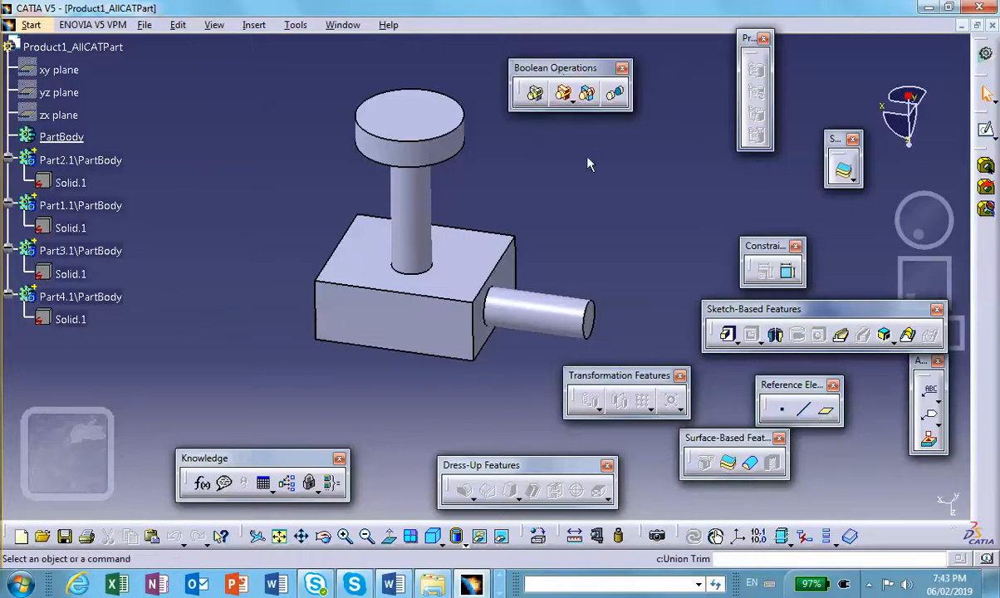
{"action": "left_click", "coordinate": [563, 97]}
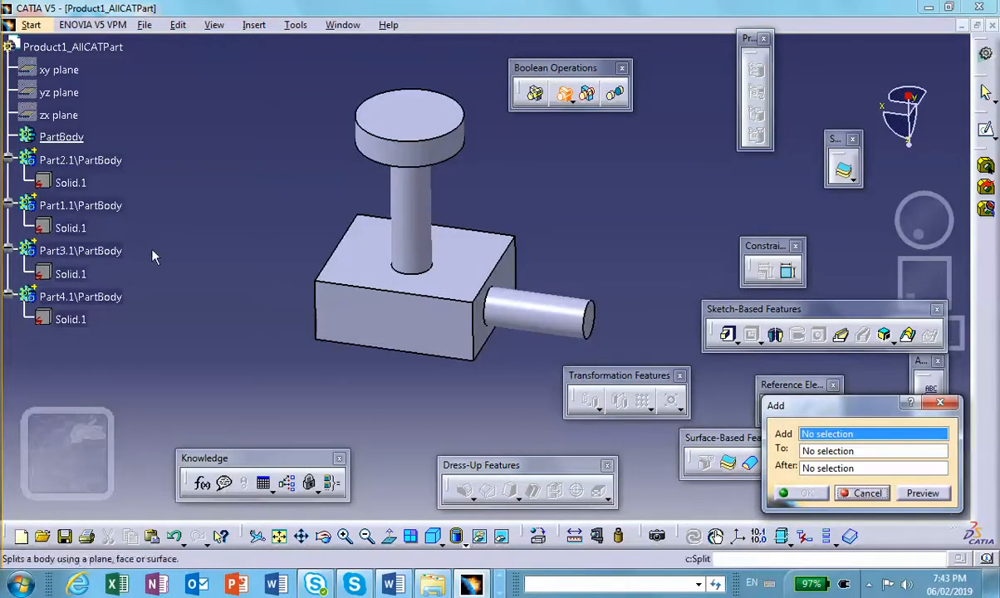
{"action": "left_click", "coordinate": [80, 208]}
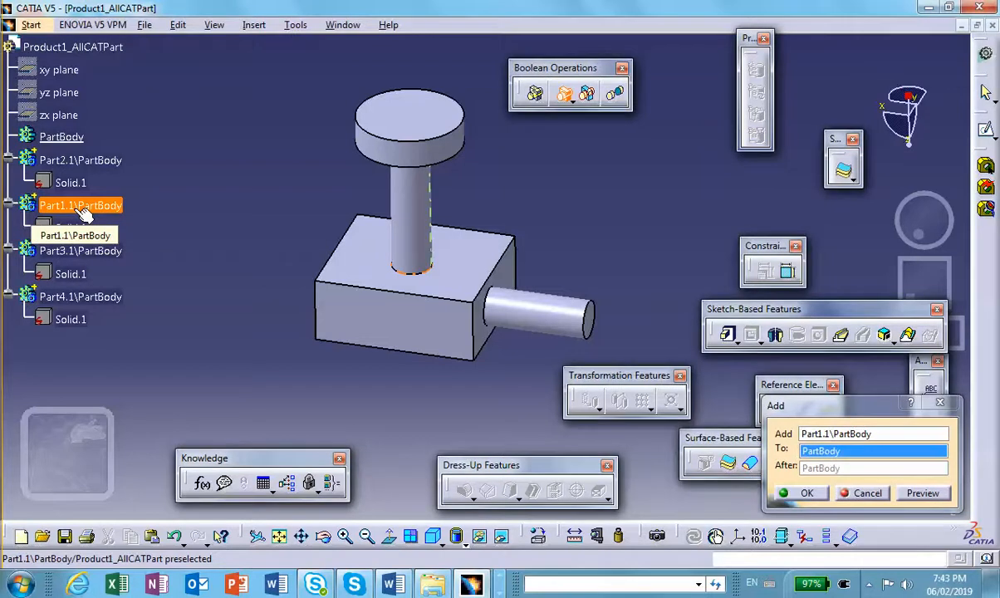
{"action": "left_click", "coordinate": [97, 163]}
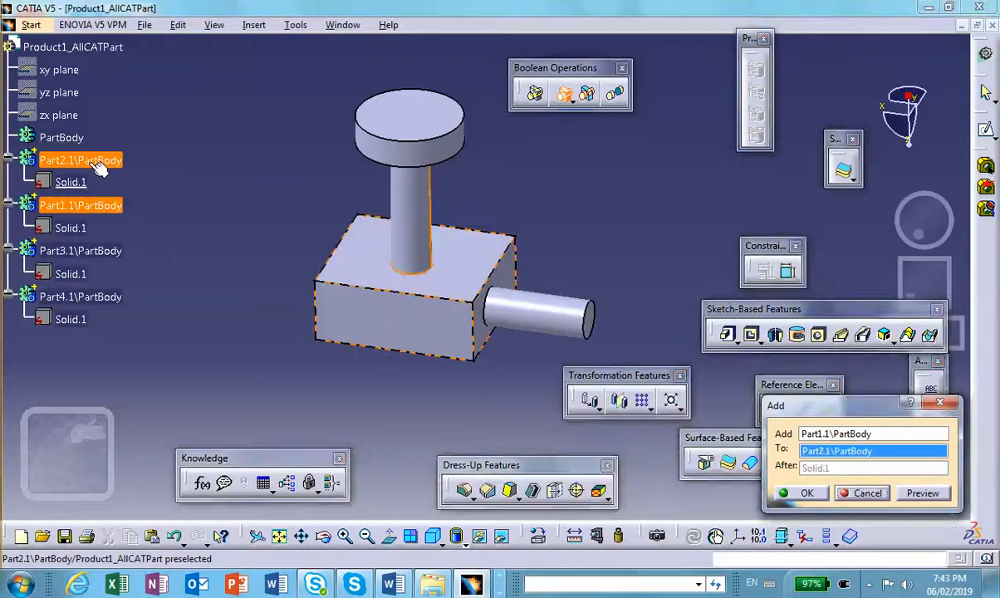
{"action": "left_click", "coordinate": [802, 493]}
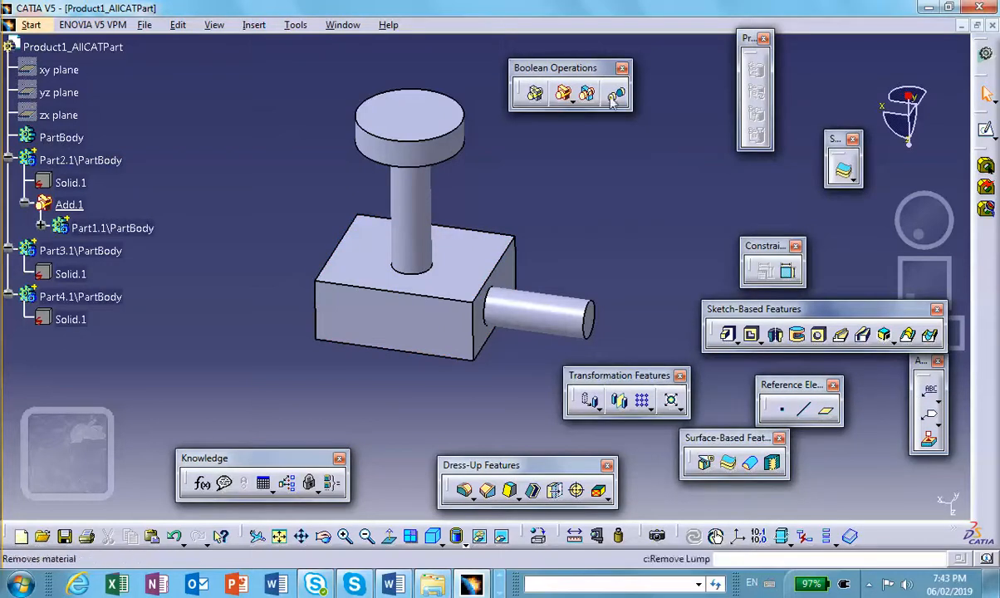
- Add Part3.1\PartBody to Part2.1\PartBody with the Boolean Add operation
{"action": "left_click", "coordinate": [562, 93]}
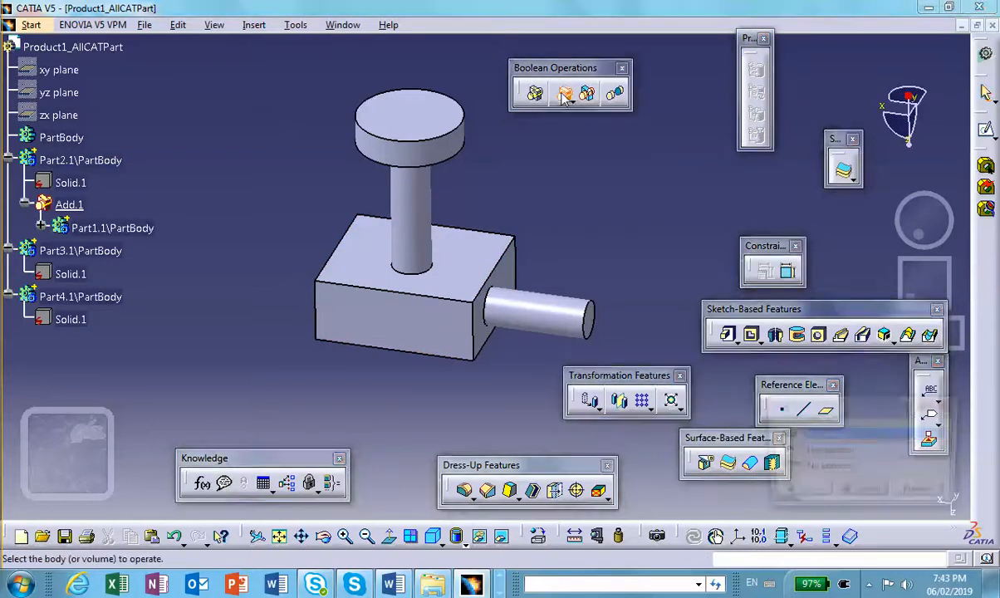
{"action": "left_click", "coordinate": [88, 250]}
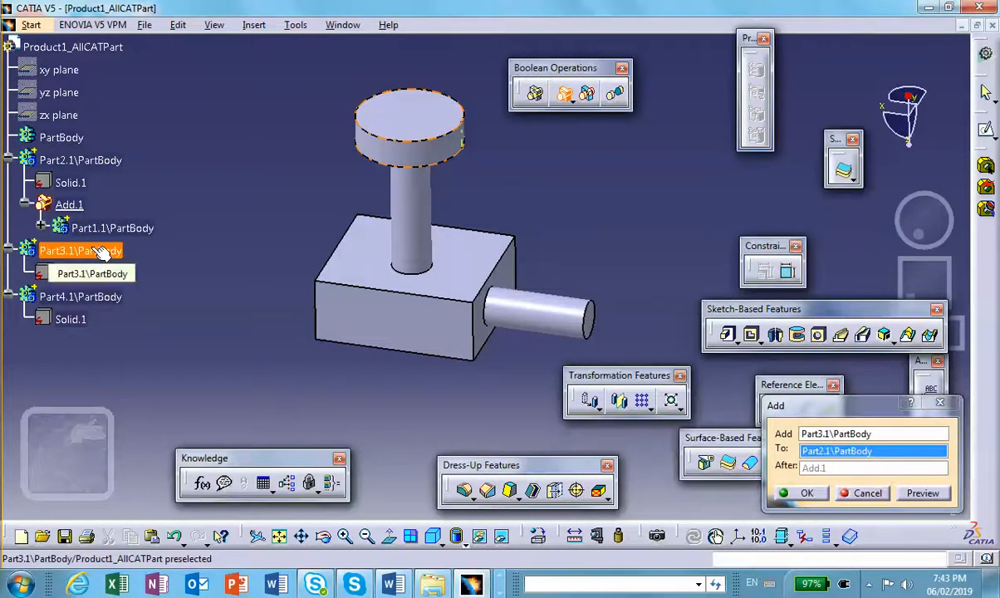
{"action": "left_click", "coordinate": [98, 161]}
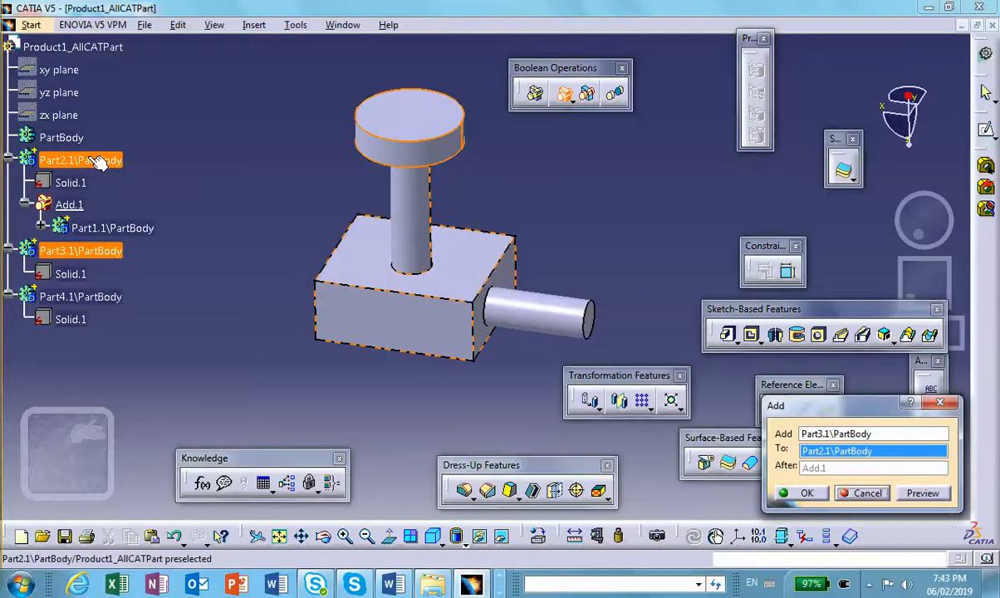
{"action": "left_click", "coordinate": [810, 492]}
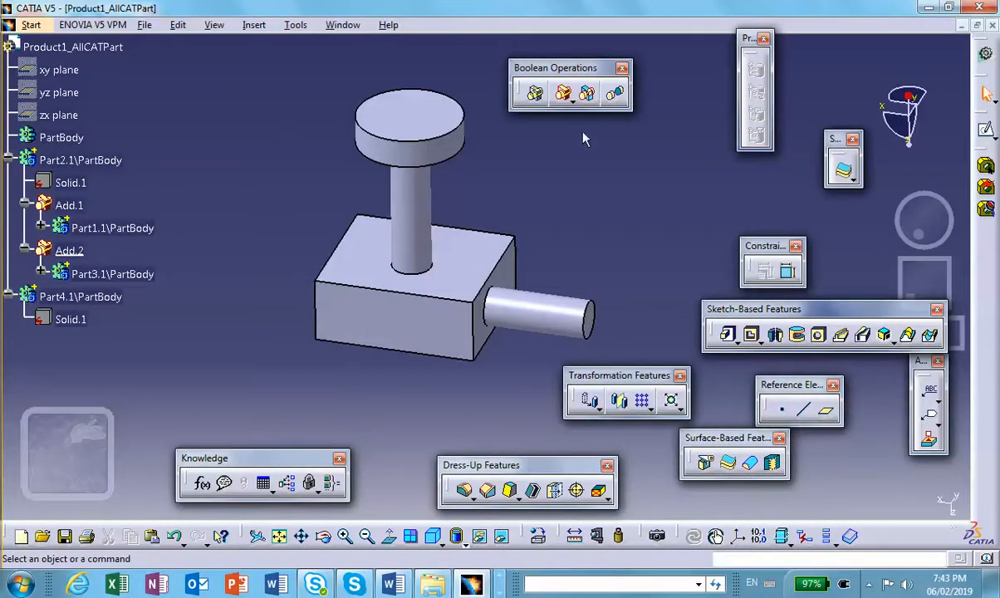
- Add the remaining Part4.1\PartBody to Part2.1\PartBody with the Boolean Add operation
{"action": "left_click", "coordinate": [563, 93]}
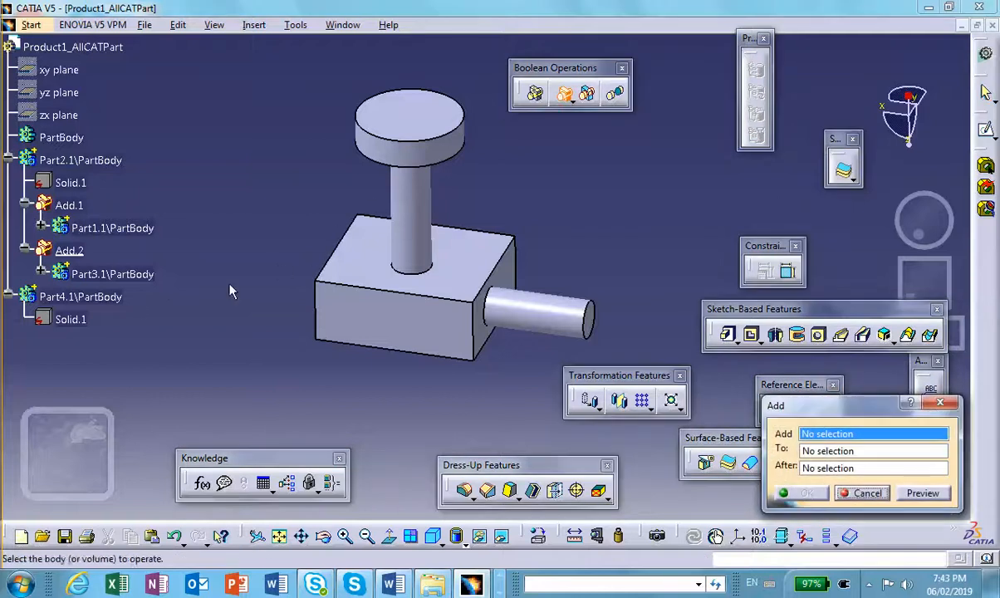
{"action": "left_click", "coordinate": [112, 297]}
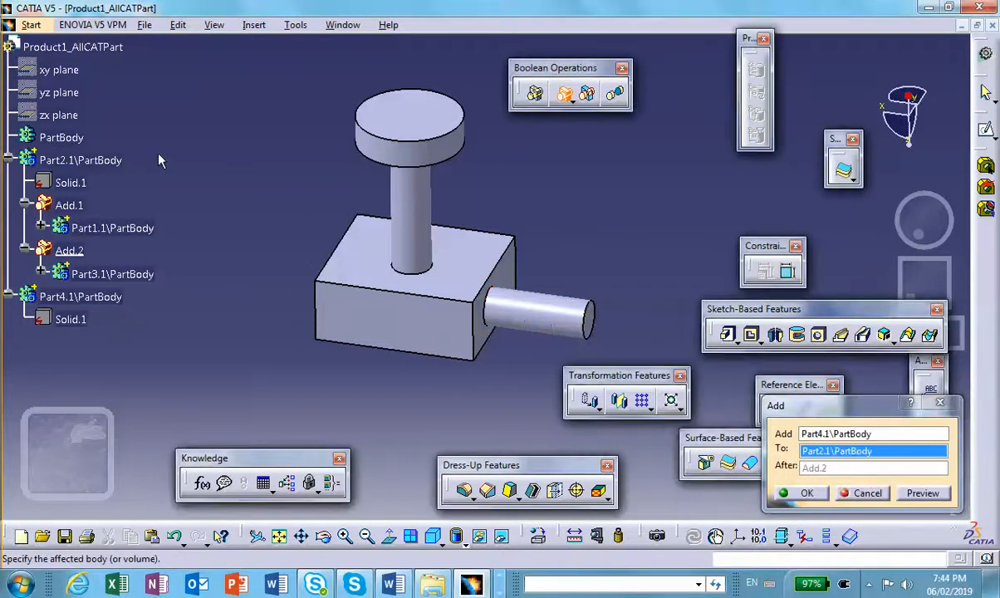
{"action": "left_click", "coordinate": [80, 159]}
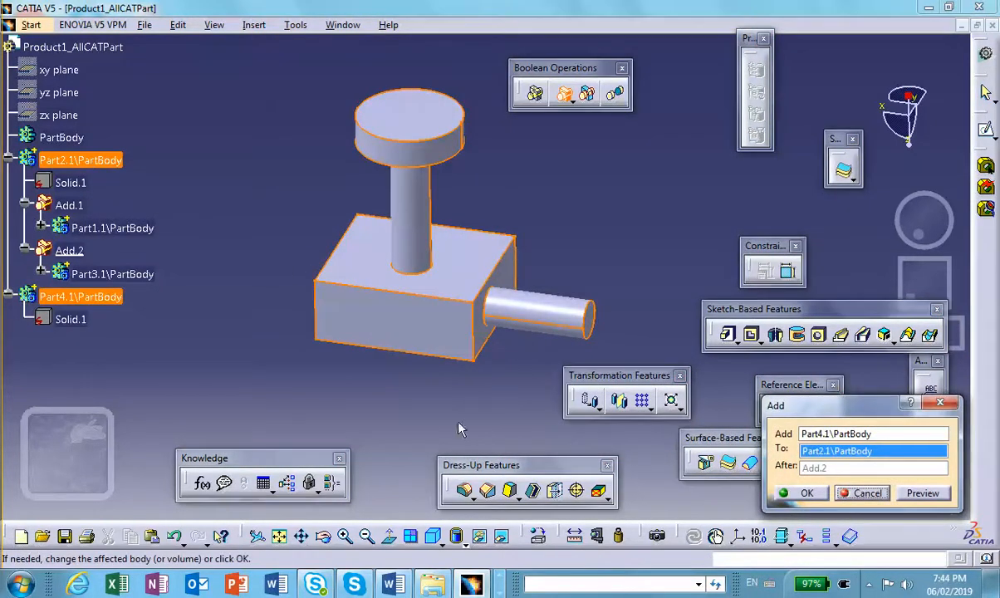
{"action": "left_click", "coordinate": [799, 492]}
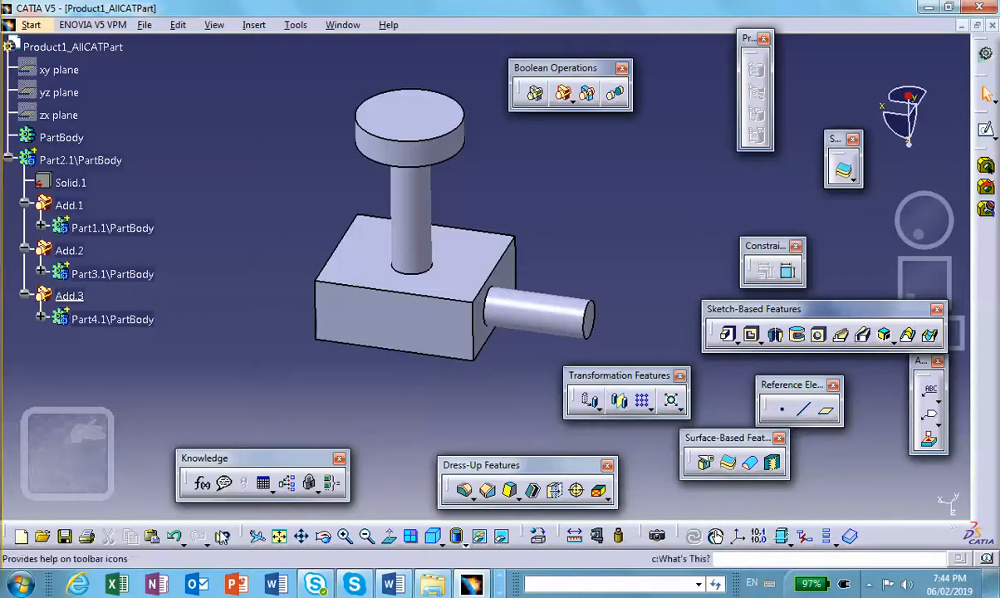
- Save the new part through Save Management as Product1_AllCATPart.CATPart in the FEA_on_converted_part folder
{"action": "left_click", "coordinate": [144, 25]}
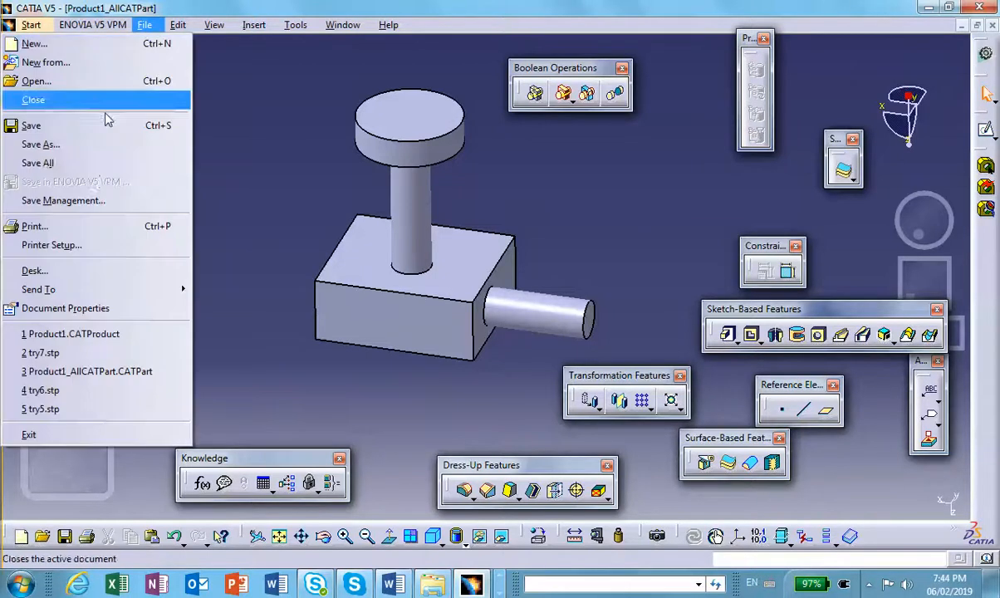
{"action": "left_click", "coordinate": [107, 196]}
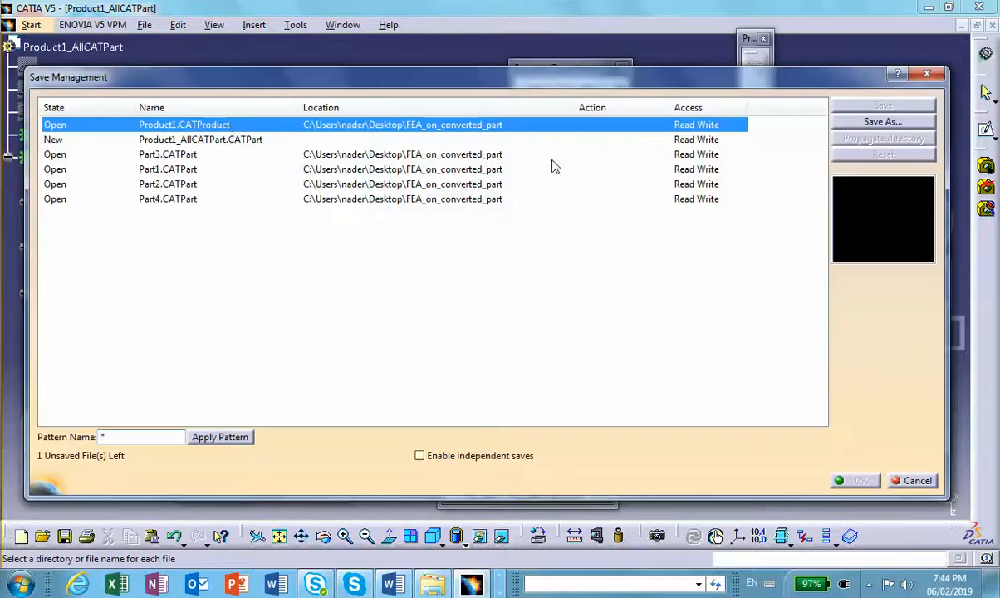
{"action": "left_click", "coordinate": [166, 139]}
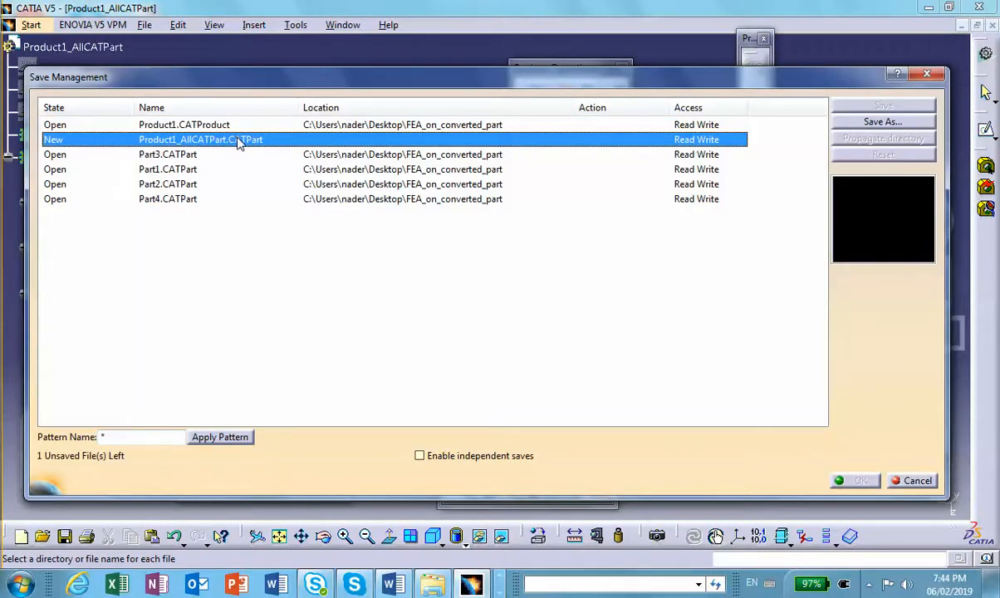
{"action": "left_click", "coordinate": [851, 125]}
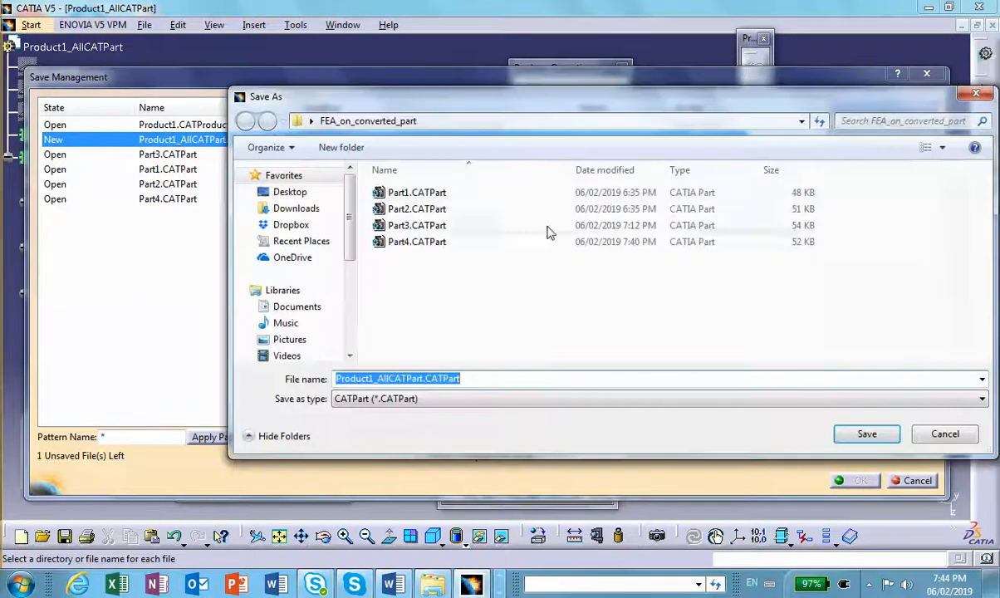
{"action": "left_click", "coordinate": [867, 436]}
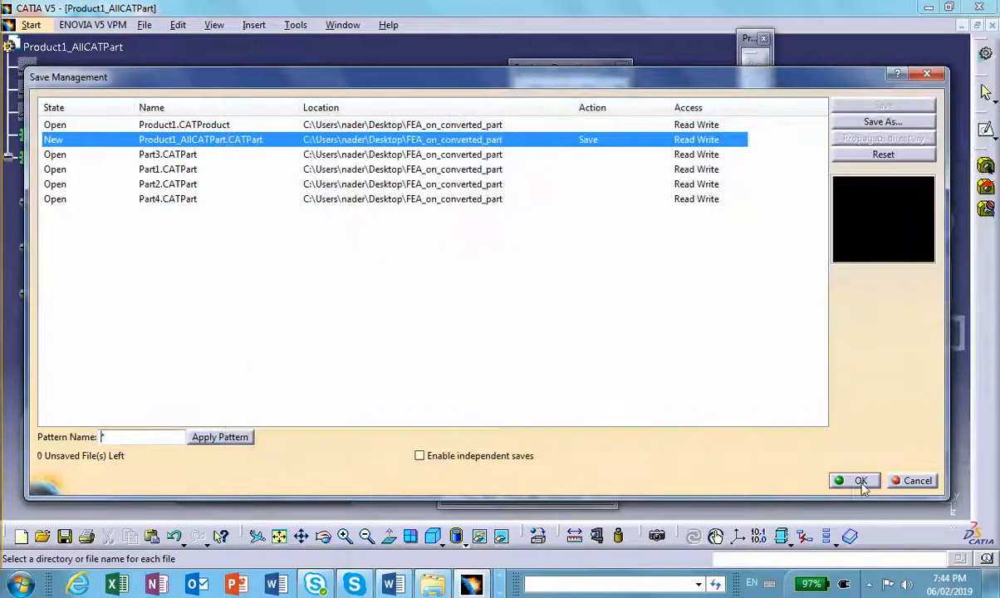
{"action": "left_click", "coordinate": [861, 482]}
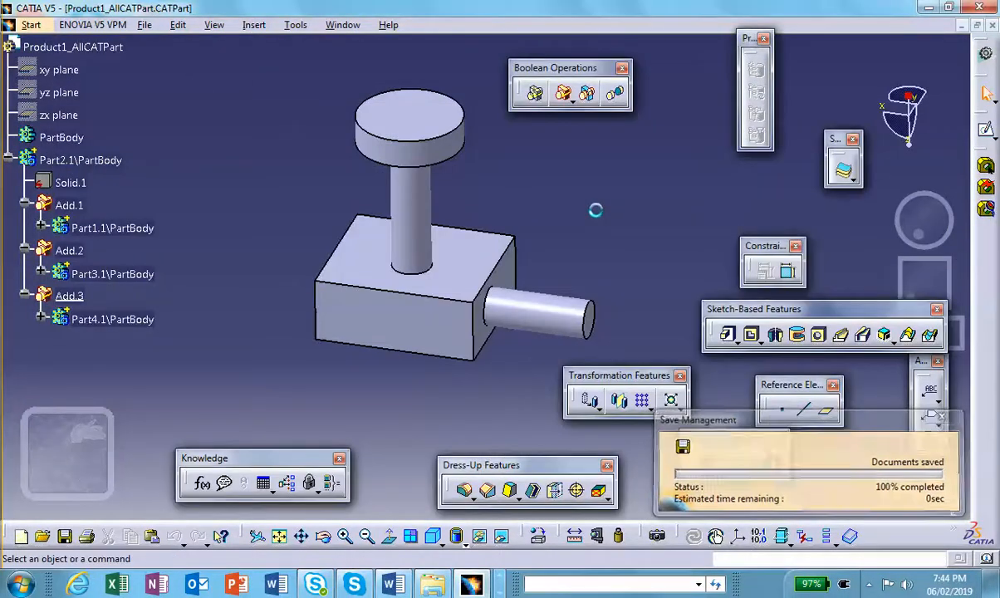
- Export Product1_AllCATPart.CATPart through Save Management as an stp file named my-dumb-solid in the FEA_on_converted_part folder
{"action": "left_click", "coordinate": [145, 27]}
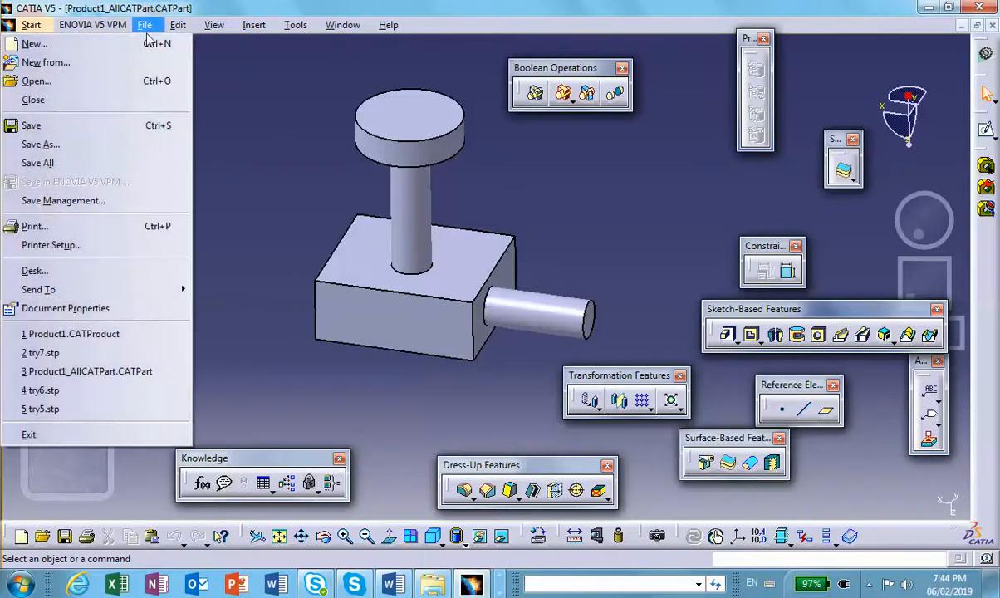
{"action": "left_click", "coordinate": [123, 203]}
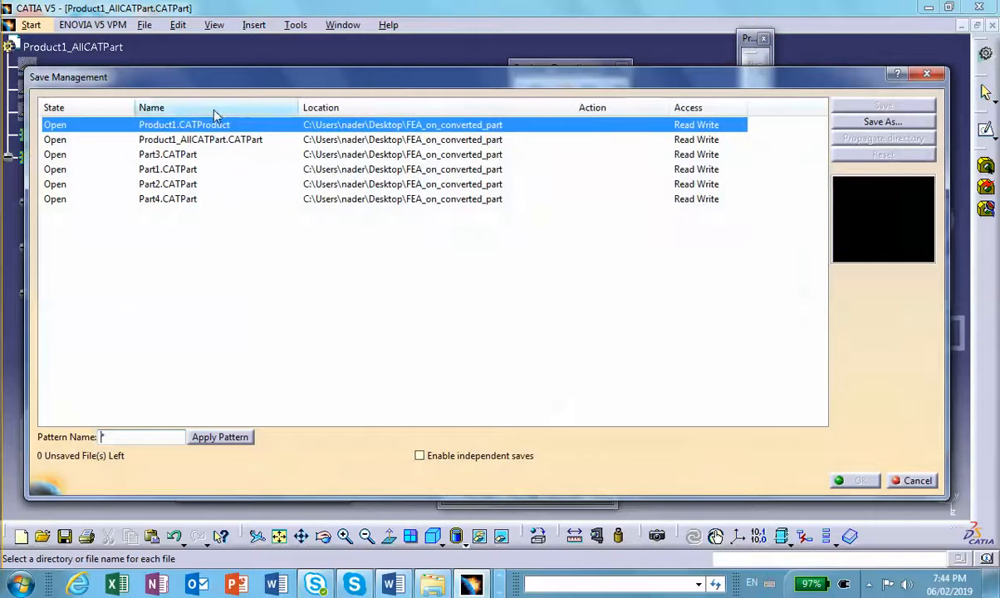
{"action": "left_click", "coordinate": [203, 143]}
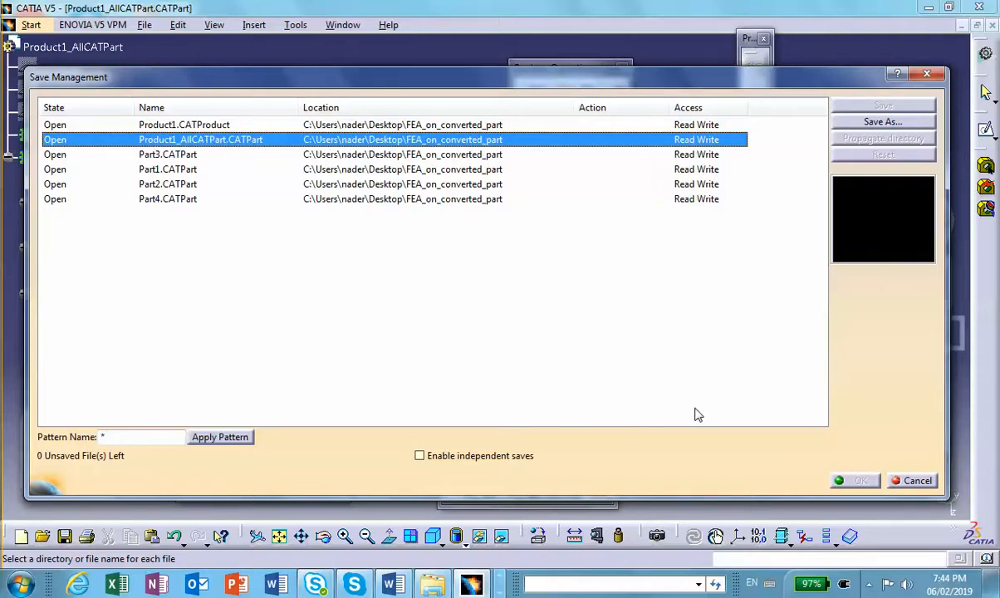
{"action": "left_click", "coordinate": [863, 122]}
{"action": "left_click", "coordinate": [444, 402]}
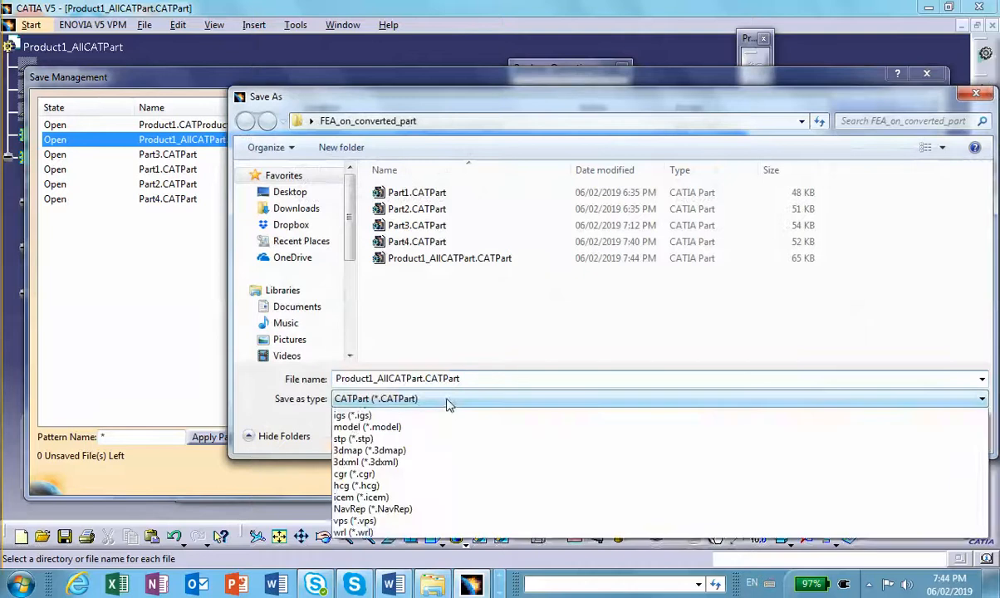
{"action": "left_click", "coordinate": [378, 462]}
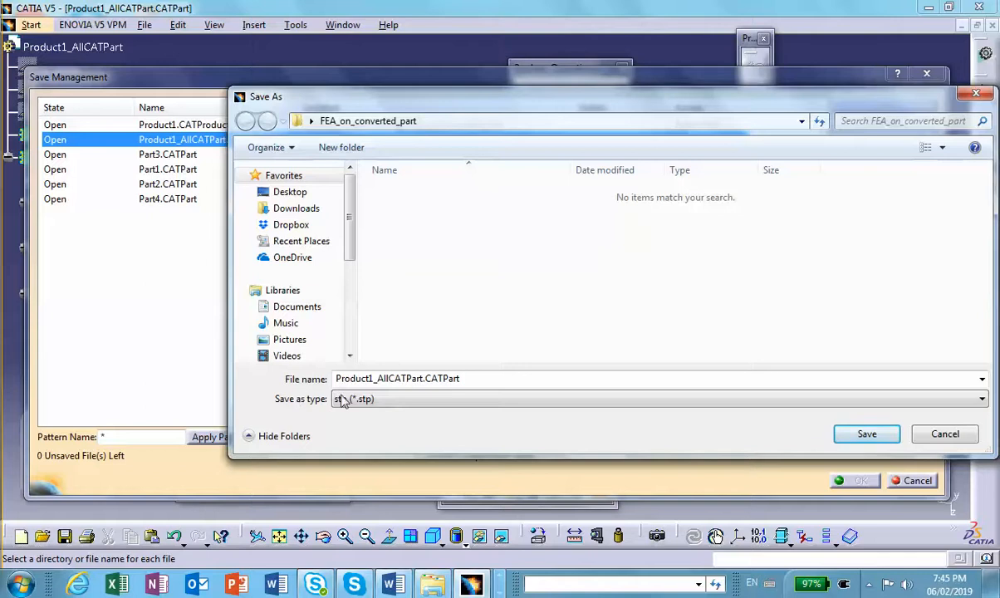
{"action": "double_click", "coordinate": [467, 378]}
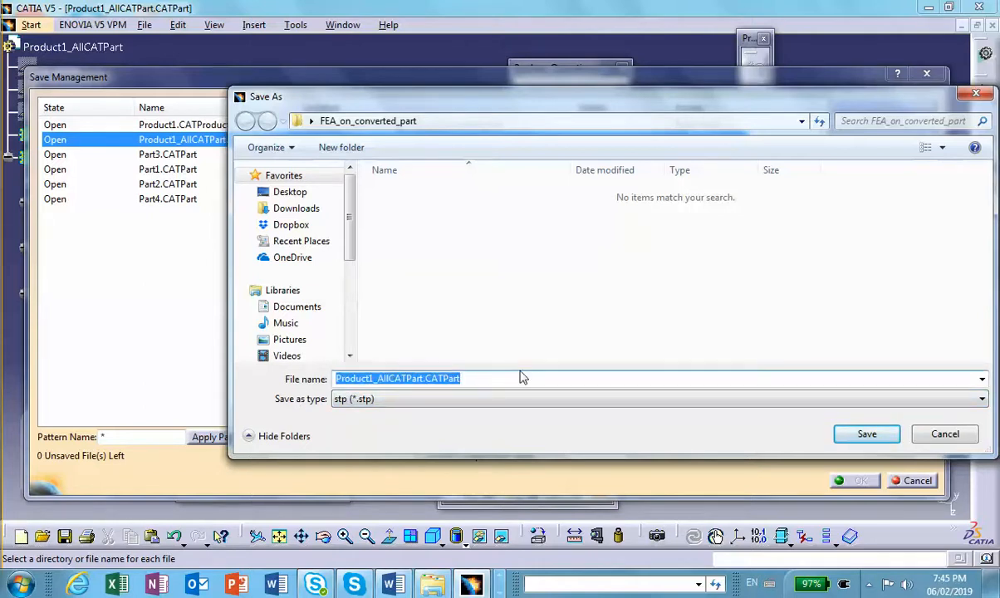
{"action": "type", "text": "my-dumb-solid"}
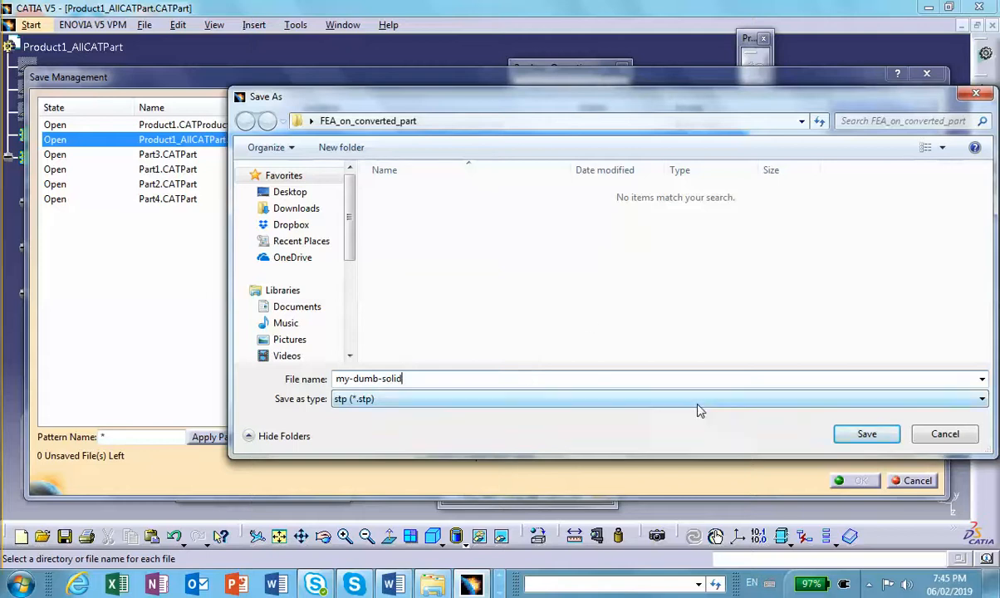
{"action": "left_click", "coordinate": [866, 434]}
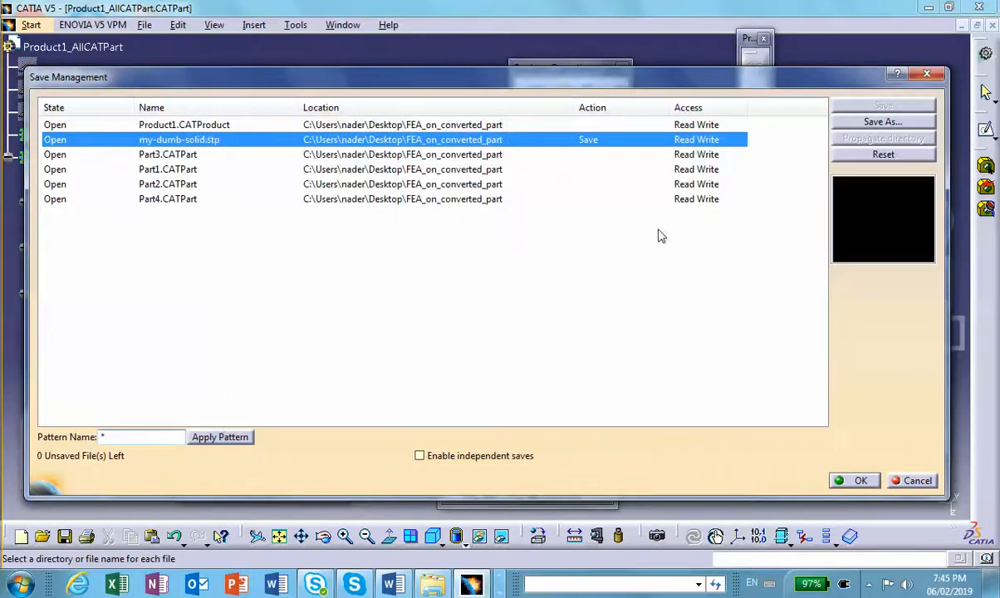
{"action": "left_click", "coordinate": [859, 481]}
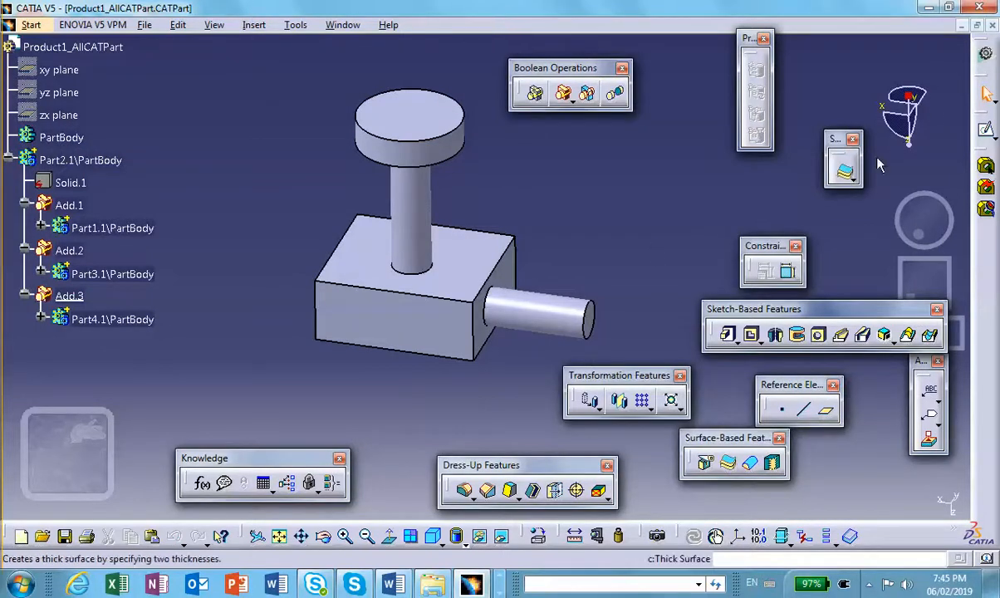
- Close the Product1_AllCATPart part and the remaining open Product1 assembly document
{"action": "left_click", "coordinate": [993, 28]}
{"action": "left_click", "coordinate": [993, 27]}
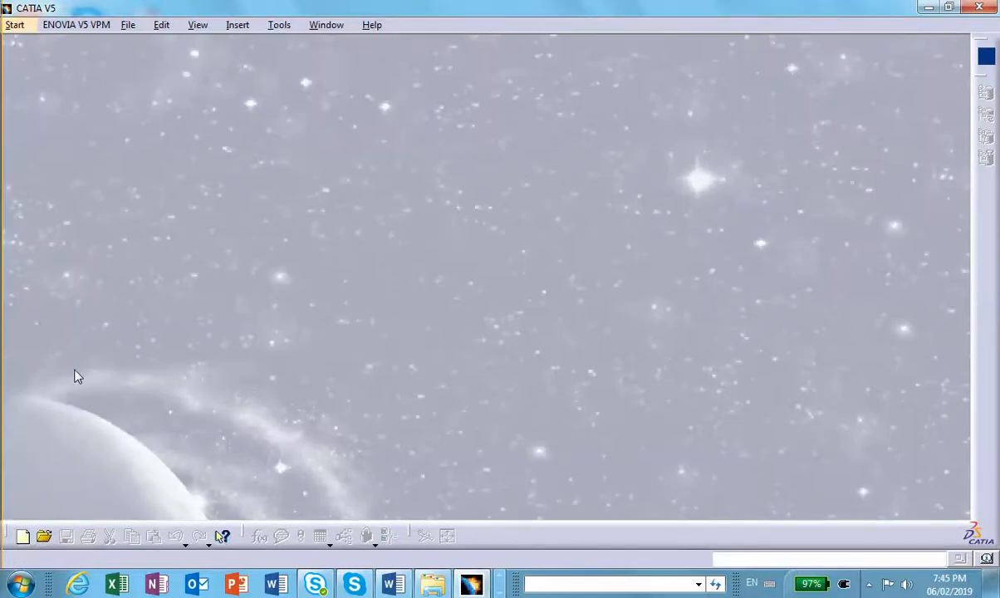
{"action": "left_click", "coordinate": [464, 577]}
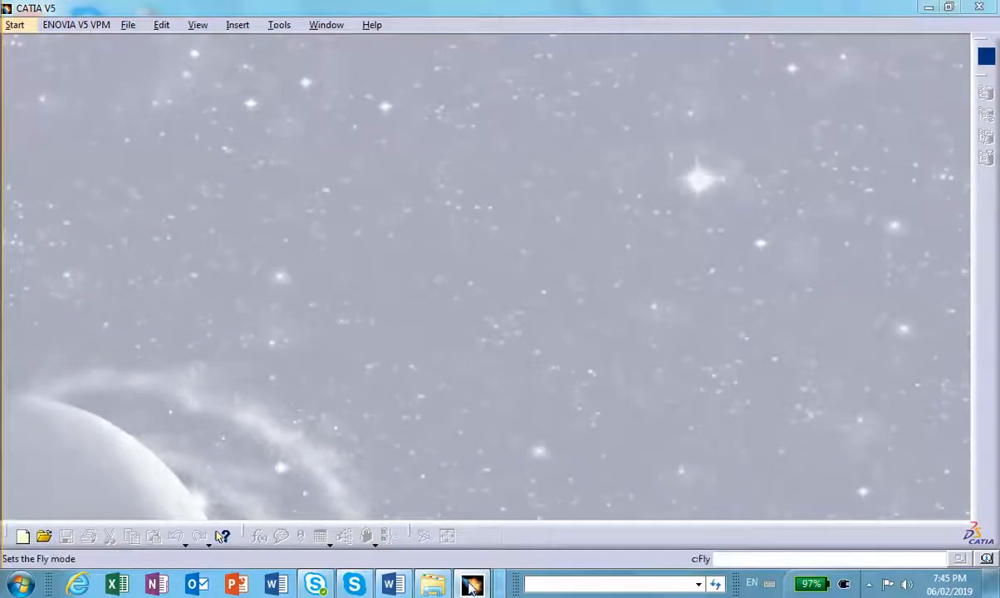
{"action": "left_click", "coordinate": [473, 573]}
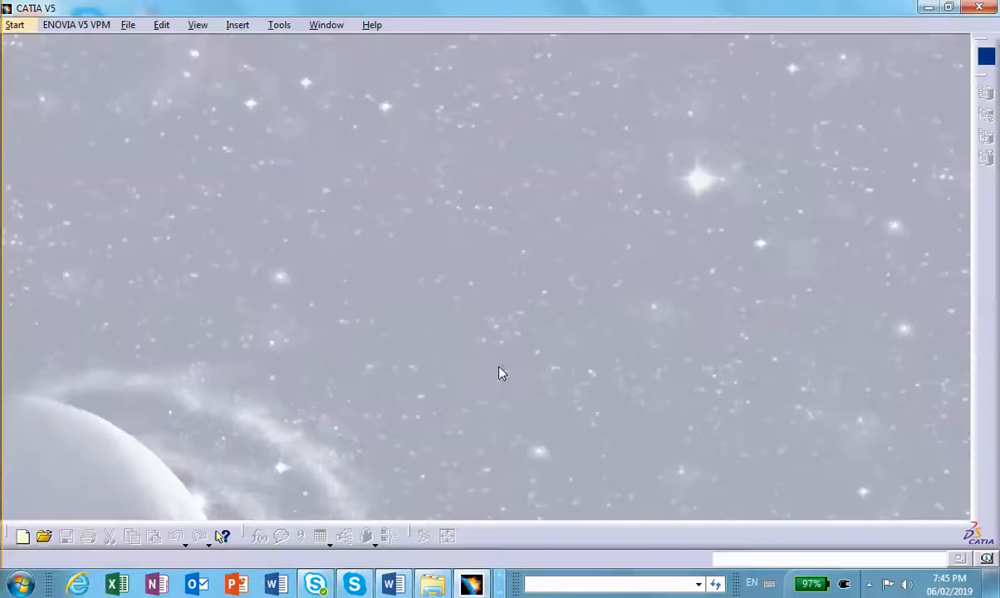
- Open my-dumb-solid.stp from the FEA_on_converted_part folder and expand its Part2.1\PartBody node in the tree
{"action": "left_click", "coordinate": [126, 24]}
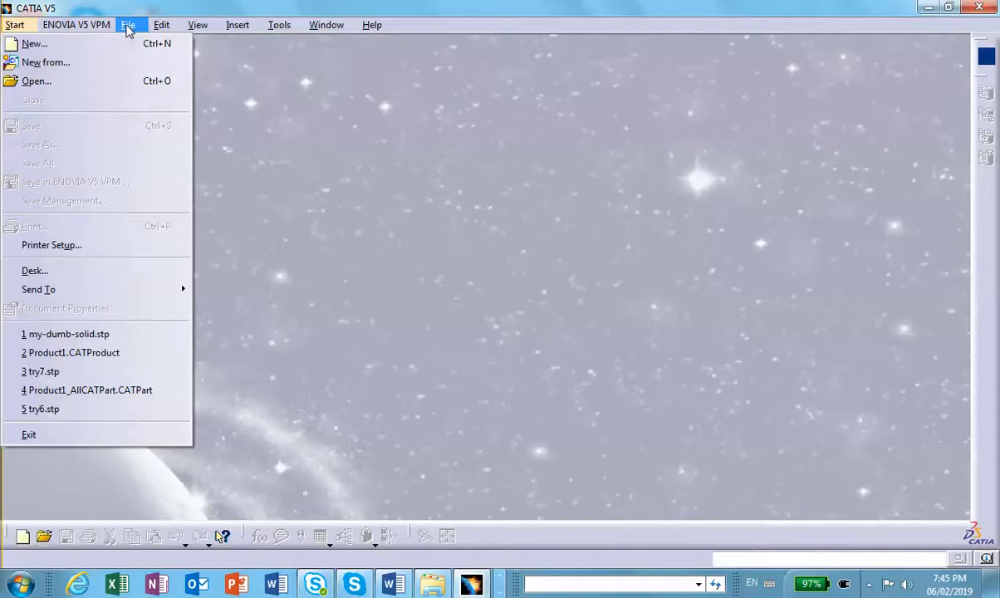
{"action": "left_click", "coordinate": [97, 83]}
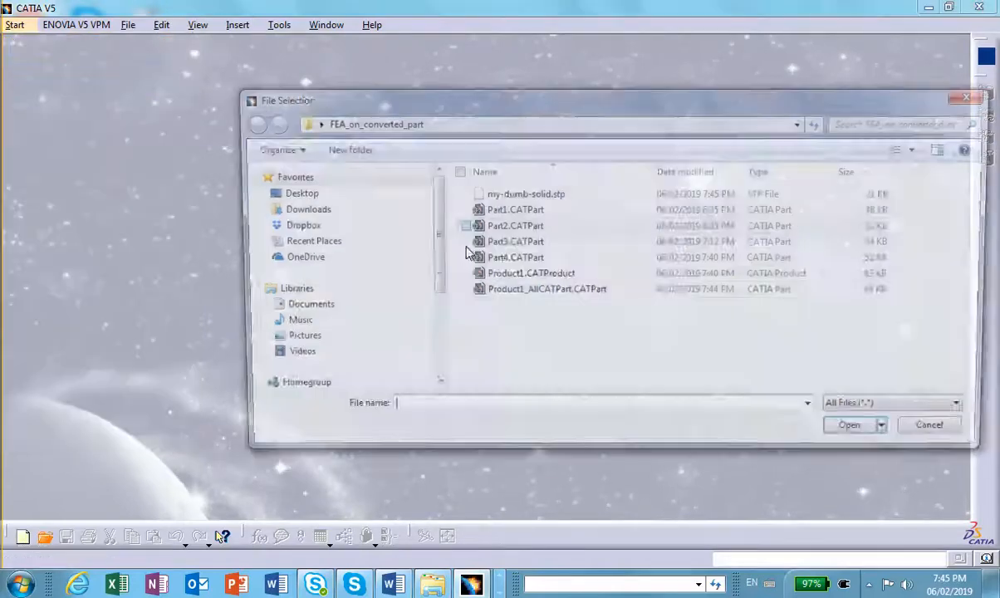
{"action": "left_click", "coordinate": [521, 194]}
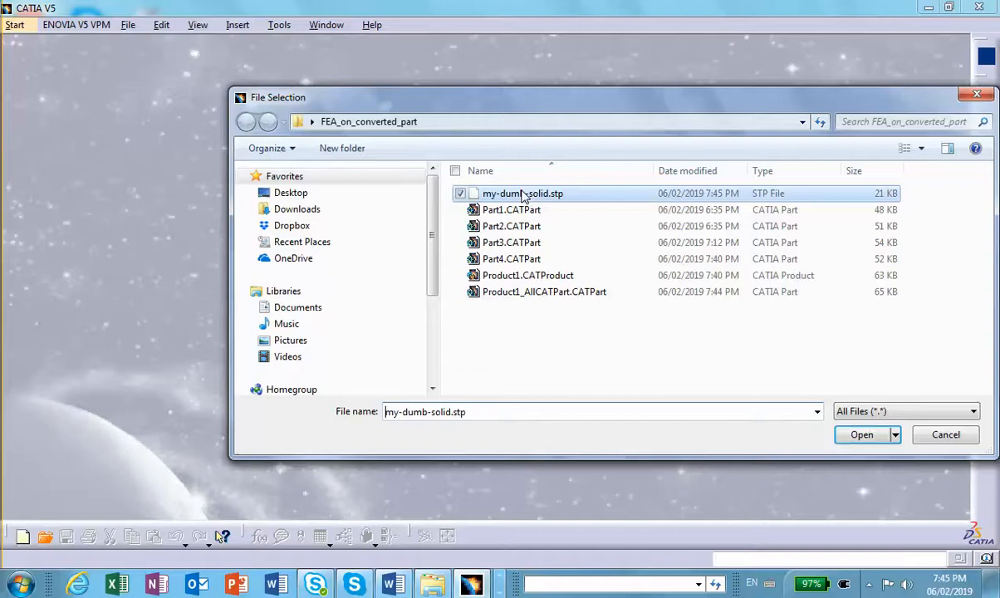
{"action": "left_click", "coordinate": [861, 434]}
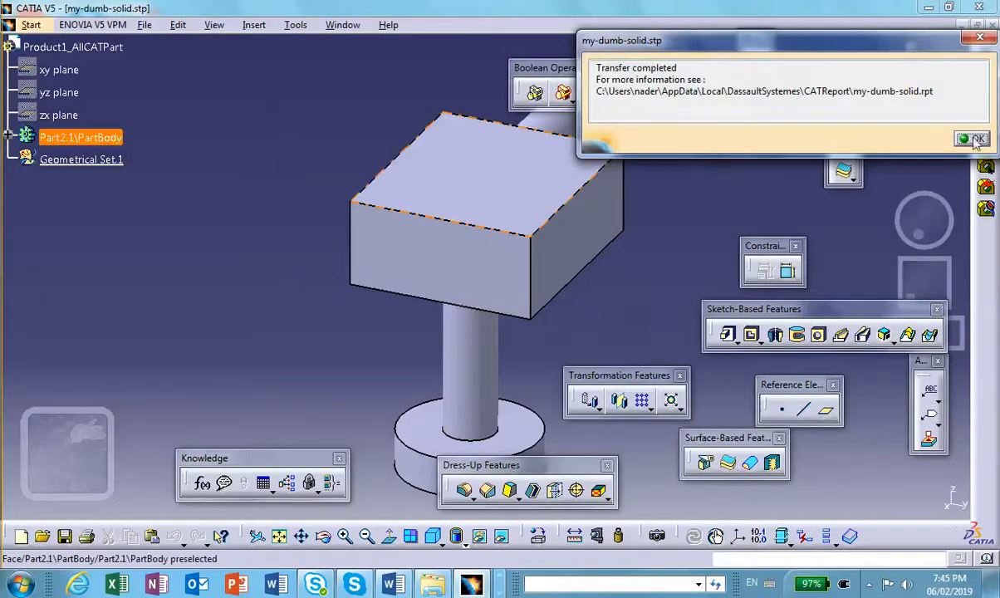
{"action": "left_click", "coordinate": [972, 139]}
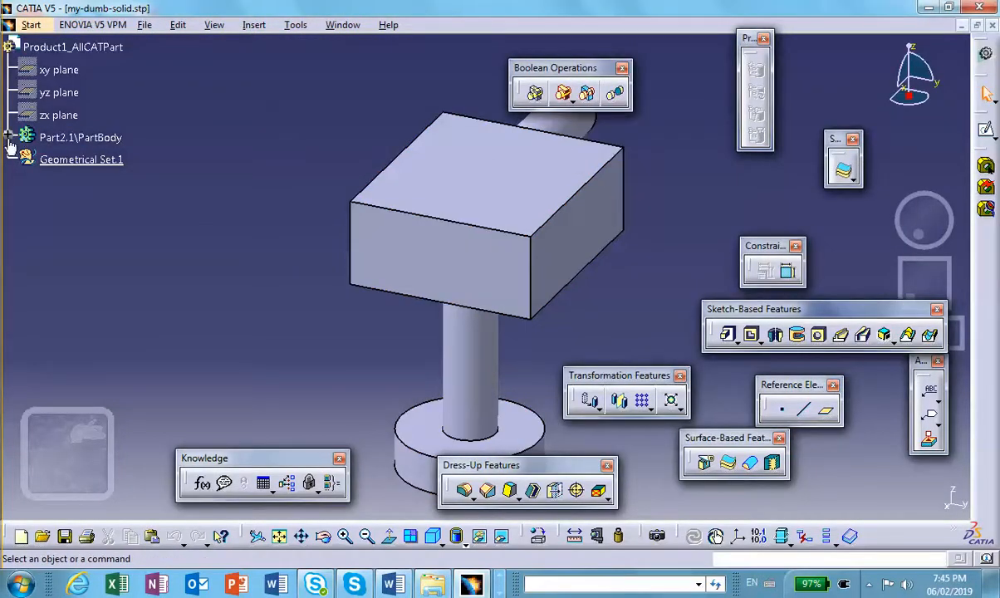
{"action": "left_click", "coordinate": [8, 137]}
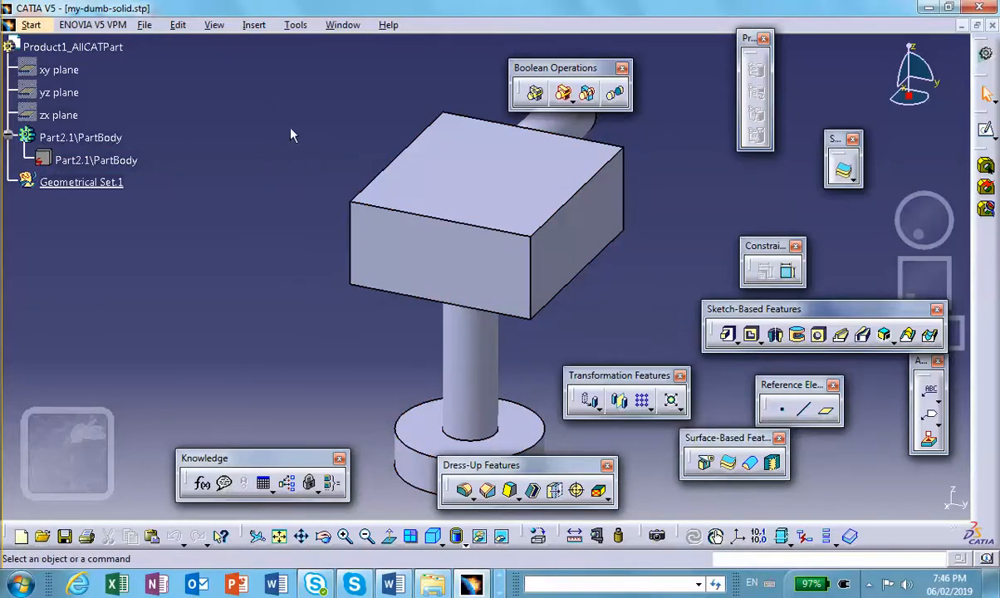
- Start a Generative Structural Analysis of the imported solid with a Static Analysis case
{"action": "left_click", "coordinate": [31, 25]}
{"action": "mouse_move", "coordinate": [56, 100]}
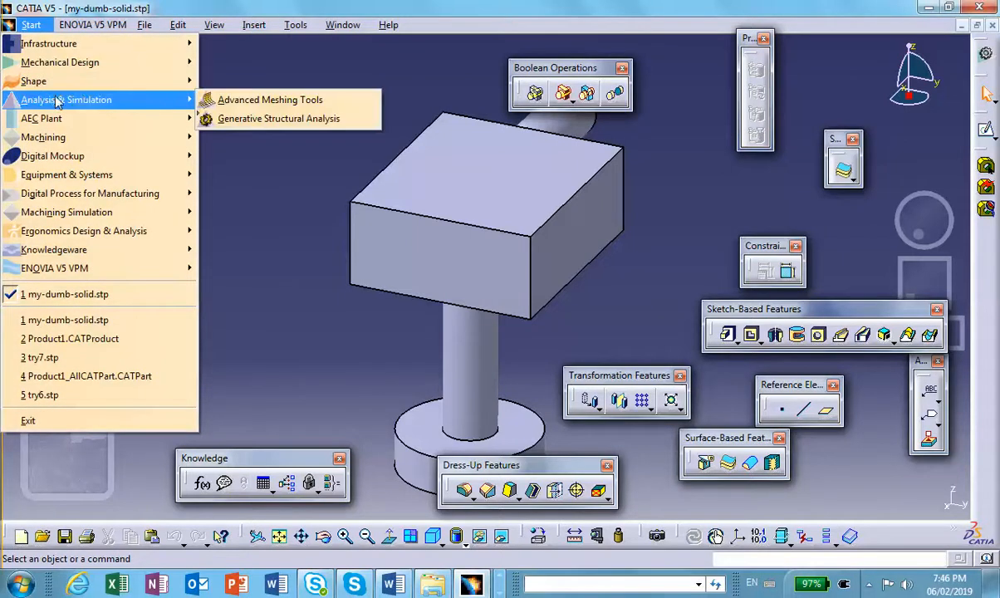
{"action": "left_click", "coordinate": [240, 121]}
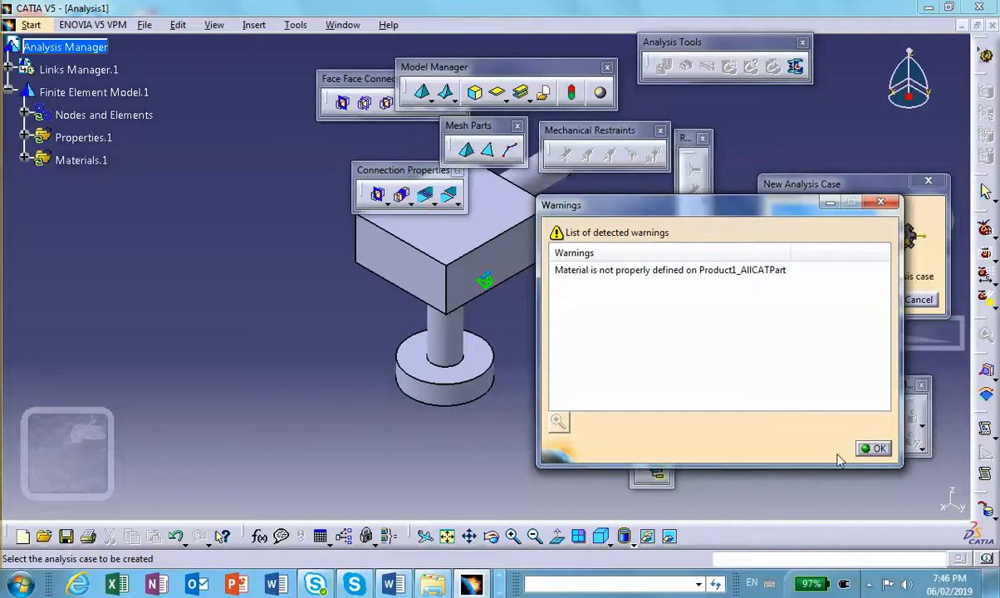
{"action": "left_click", "coordinate": [872, 448]}
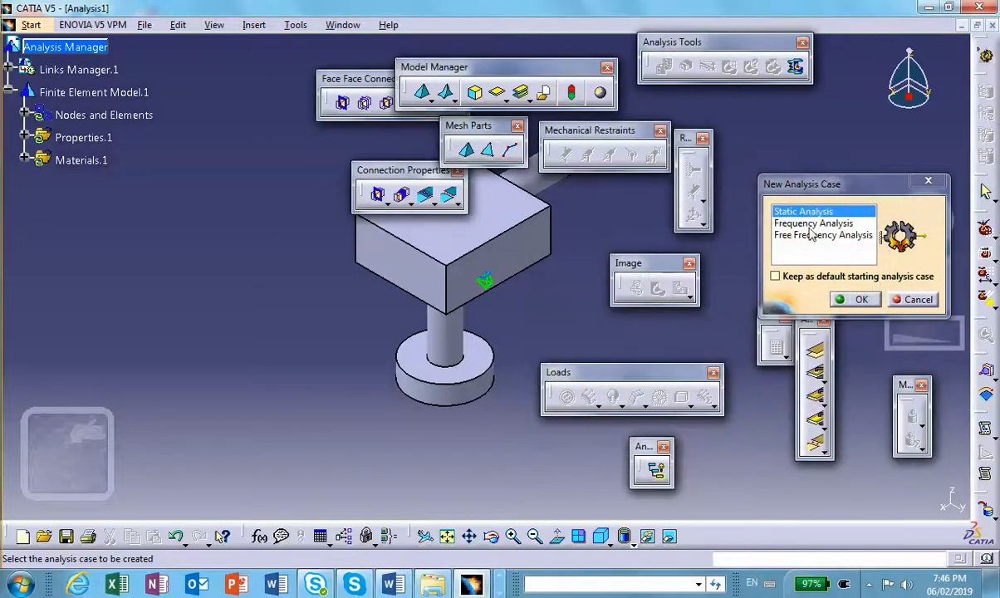
{"action": "left_click", "coordinate": [855, 299]}
{"action": "middle_click_drag", "start_coordinate": [573, 258], "coordinate": [463, 322]}
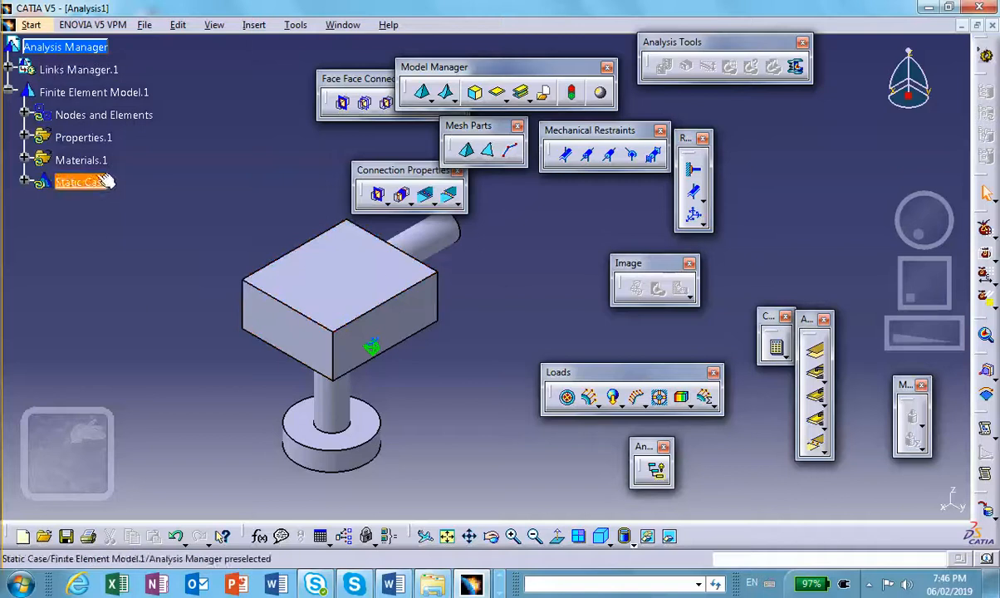
- Generate and display the mesh visualization from the Nodes and Elements set
{"action": "left_click", "coordinate": [24, 115]}
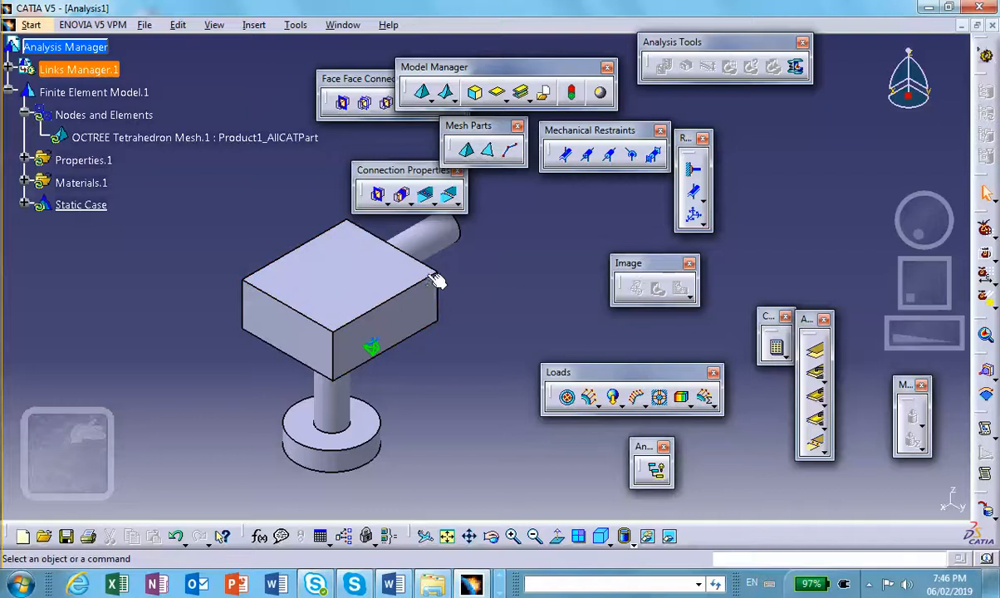
{"action": "right_click", "coordinate": [129, 115]}
{"action": "left_click", "coordinate": [158, 346]}
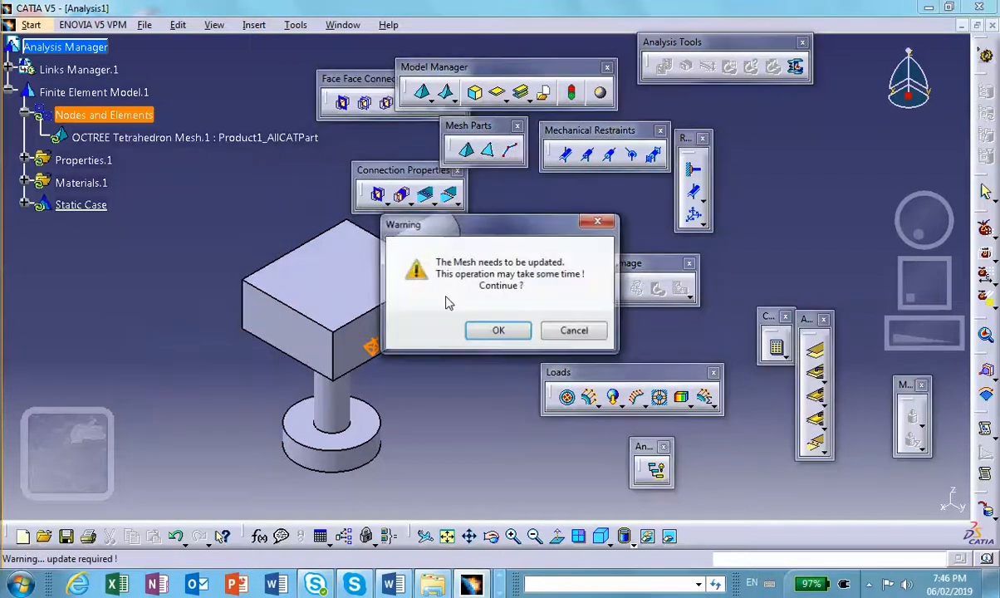
{"action": "left_click", "coordinate": [475, 330]}
{"action": "middle_click_drag", "start_coordinate": [435, 348], "coordinate": [402, 379]}
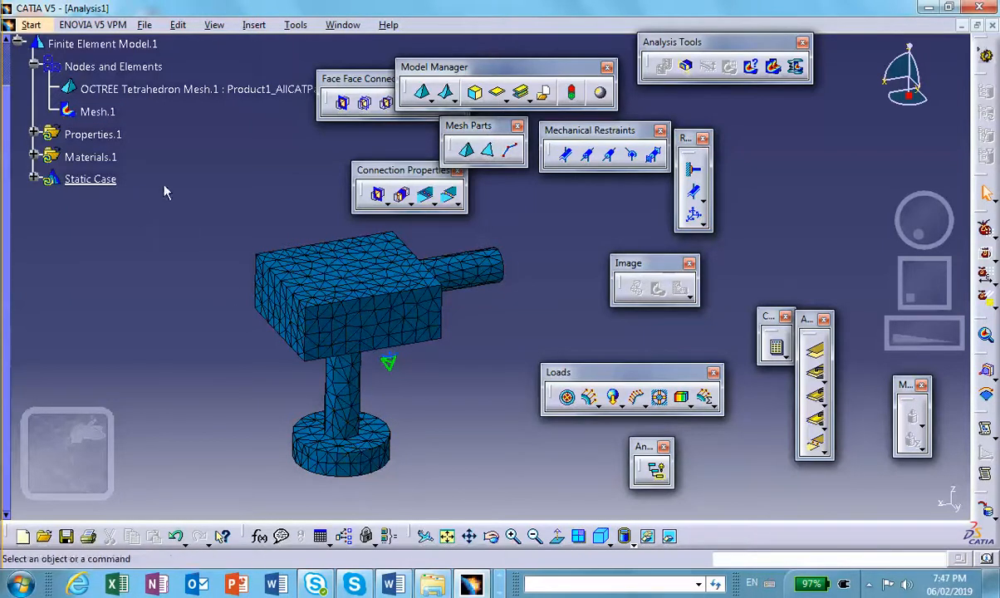
- Delete the default 3D property from the Properties.1 set
{"action": "left_click", "coordinate": [35, 134]}
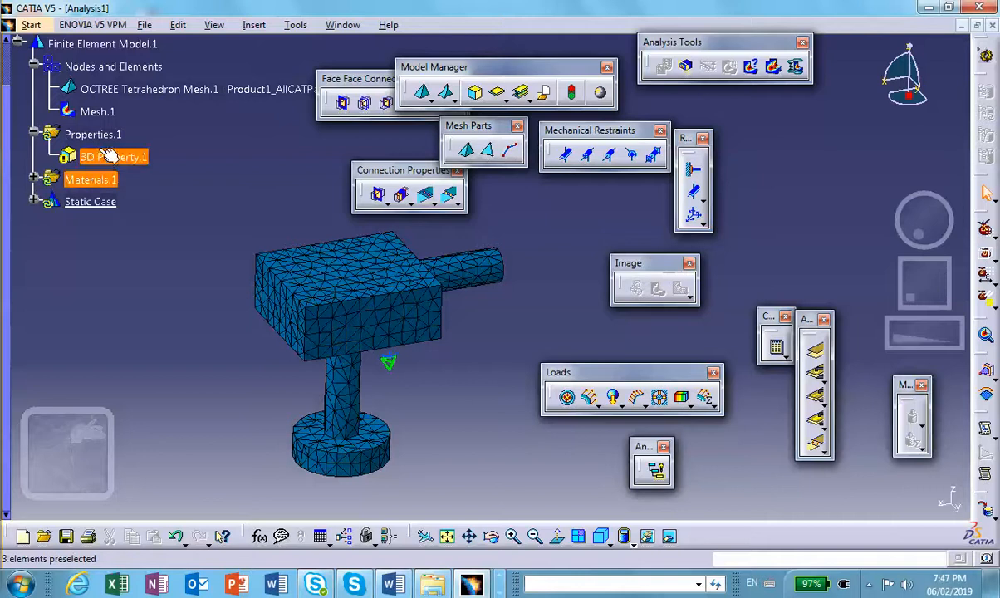
{"action": "middle_click_drag", "start_coordinate": [318, 136], "coordinate": [329, 135]}
{"action": "left_click_drag", "start_coordinate": [337, 78], "coordinate": [742, 138]}
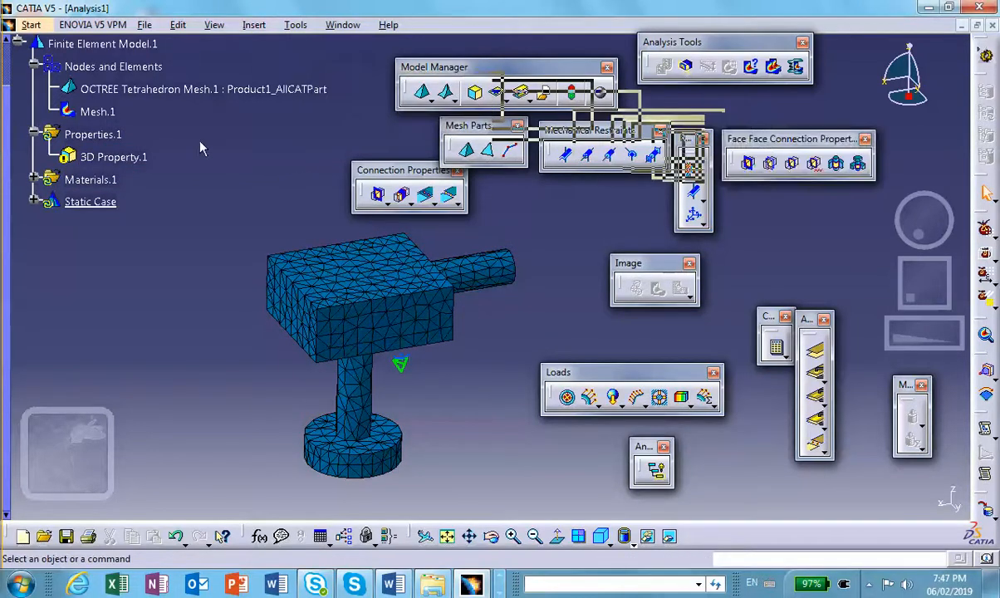
{"action": "right_click", "coordinate": [114, 157]}
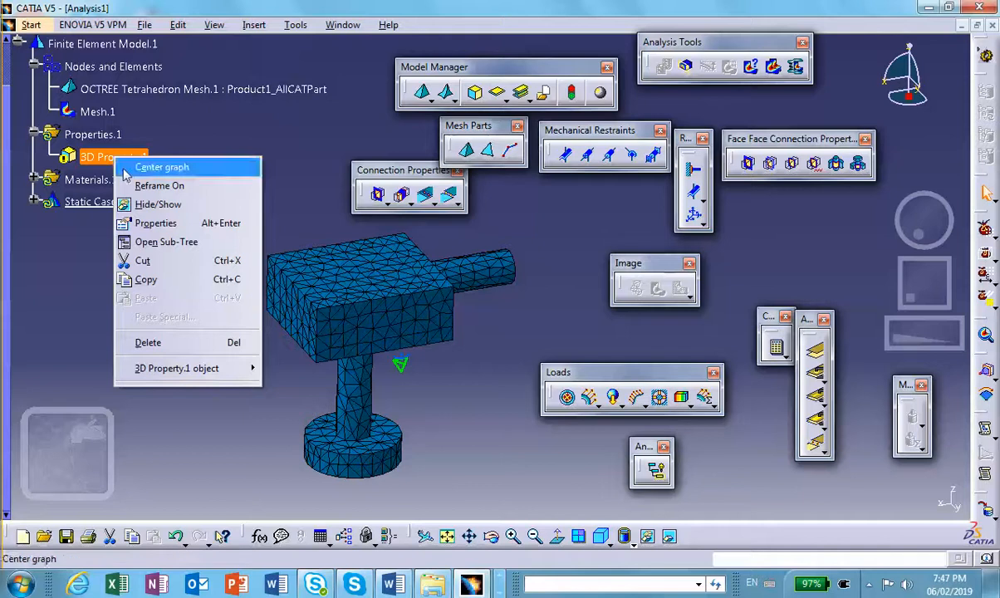
{"action": "left_click", "coordinate": [166, 342]}
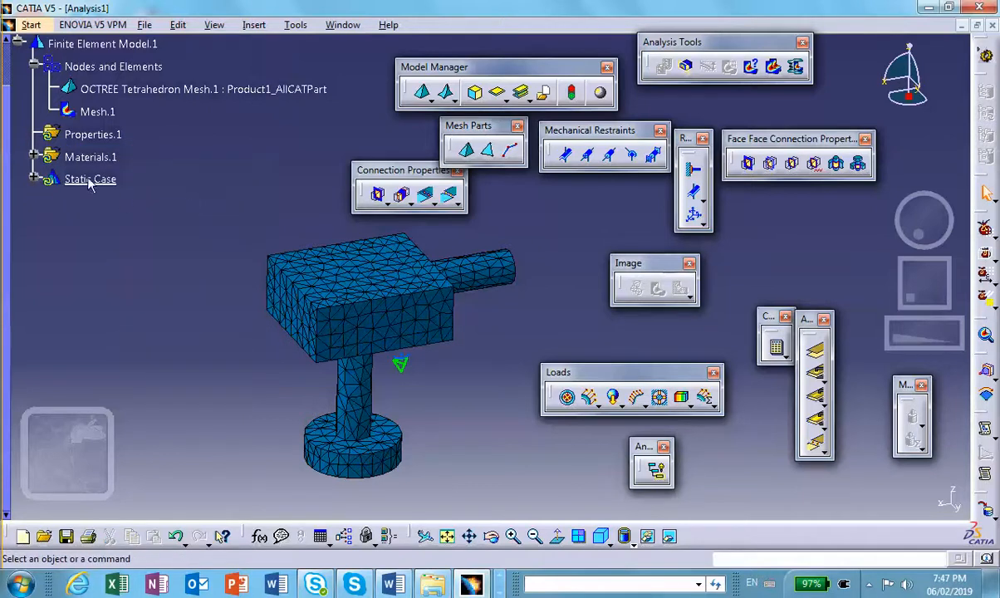
- Create a user material in the finite element model using Steel from the Metal family of the default catalog
{"action": "left_click", "coordinate": [33, 155]}
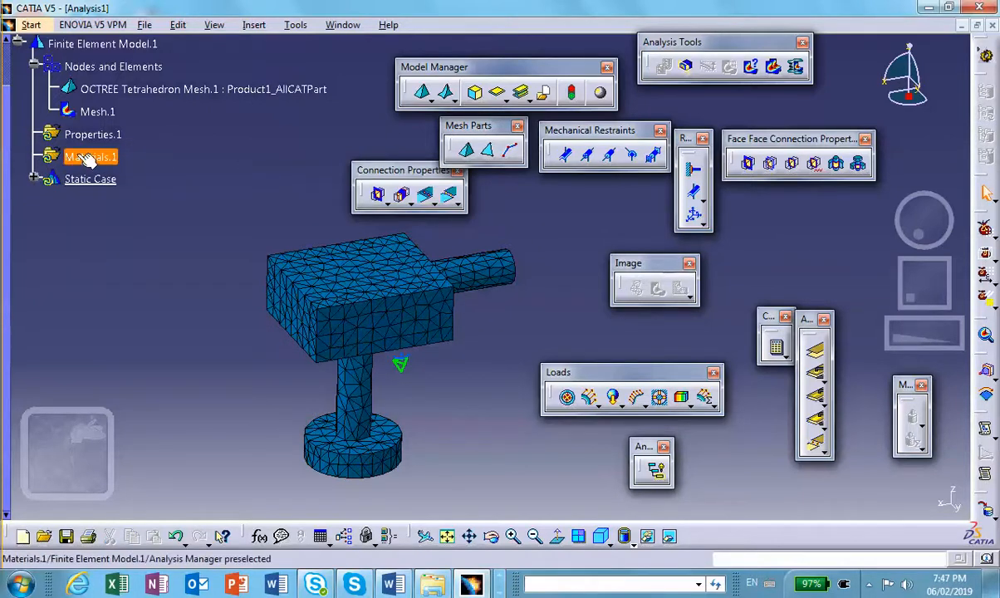
{"action": "left_click", "coordinate": [599, 92]}
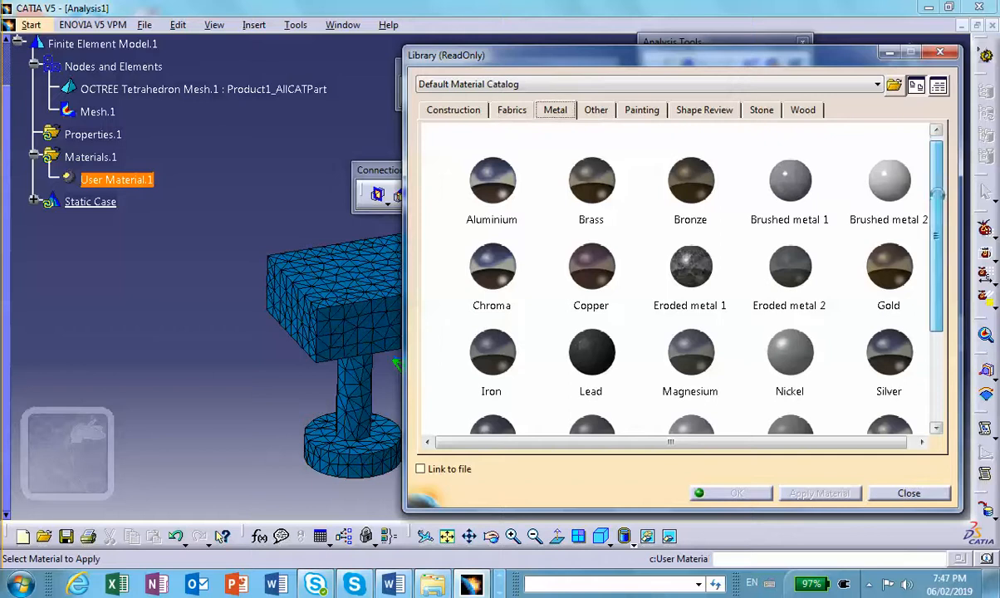
{"action": "scroll", "coordinate": [931, 152], "scroll_direction": "down", "scroll_amount": 2}
{"action": "left_click", "coordinate": [509, 287]}
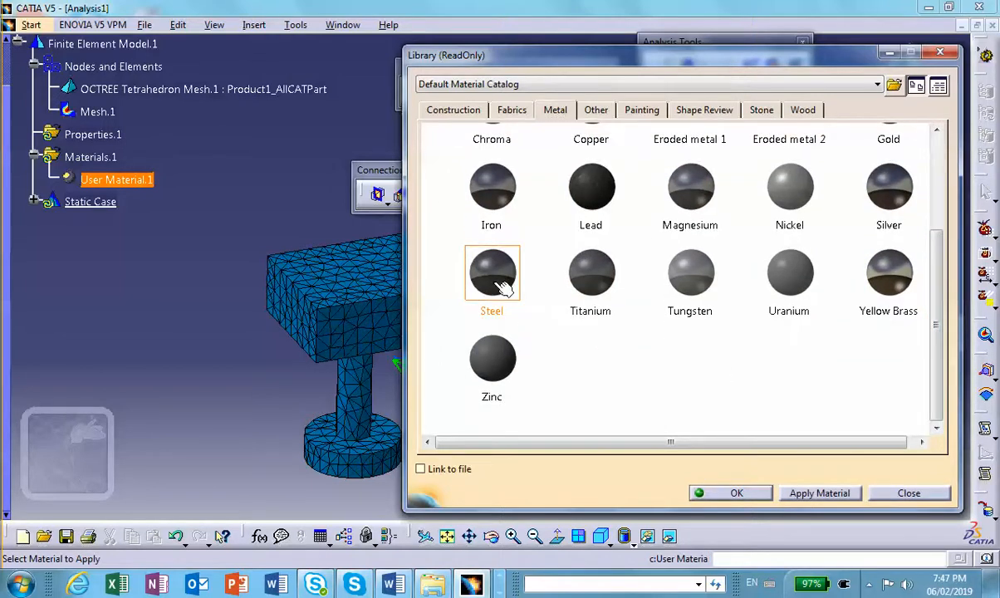
{"action": "left_click", "coordinate": [724, 494]}
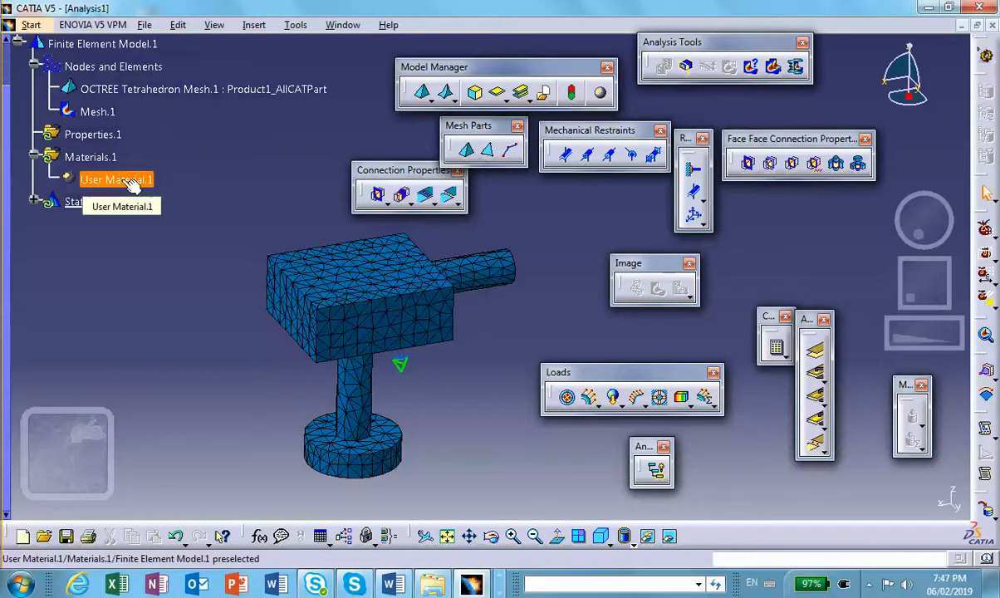
- Create a 3D property on the OCTREE Tetrahedron mesh with the user-defined material User Material.1
{"action": "left_click_drag", "start_coordinate": [440, 66], "coordinate": [420, 64]}
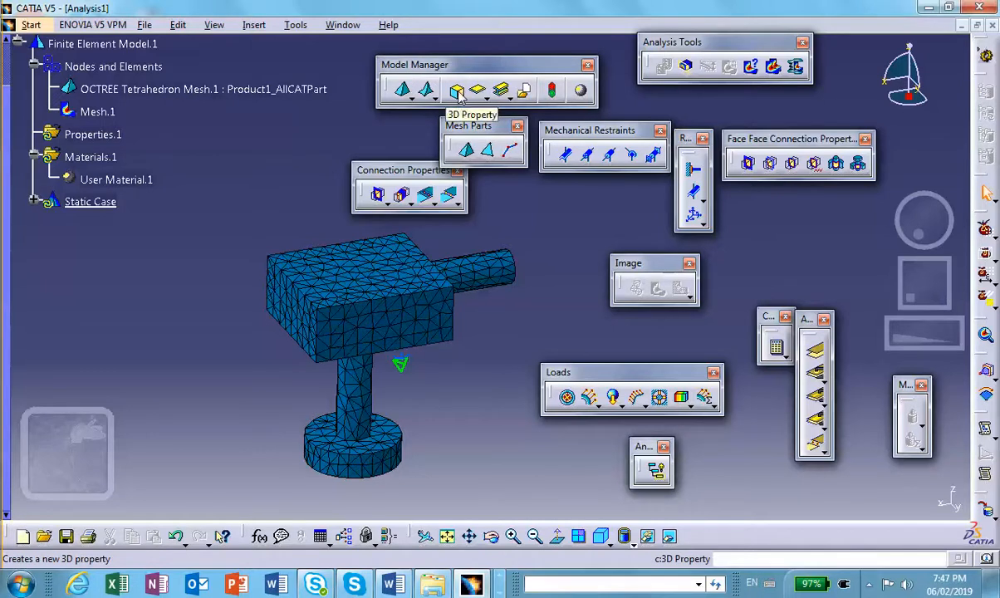
{"action": "left_click", "coordinate": [455, 92]}
{"action": "left_click_drag", "start_coordinate": [820, 194], "coordinate": [783, 202]}
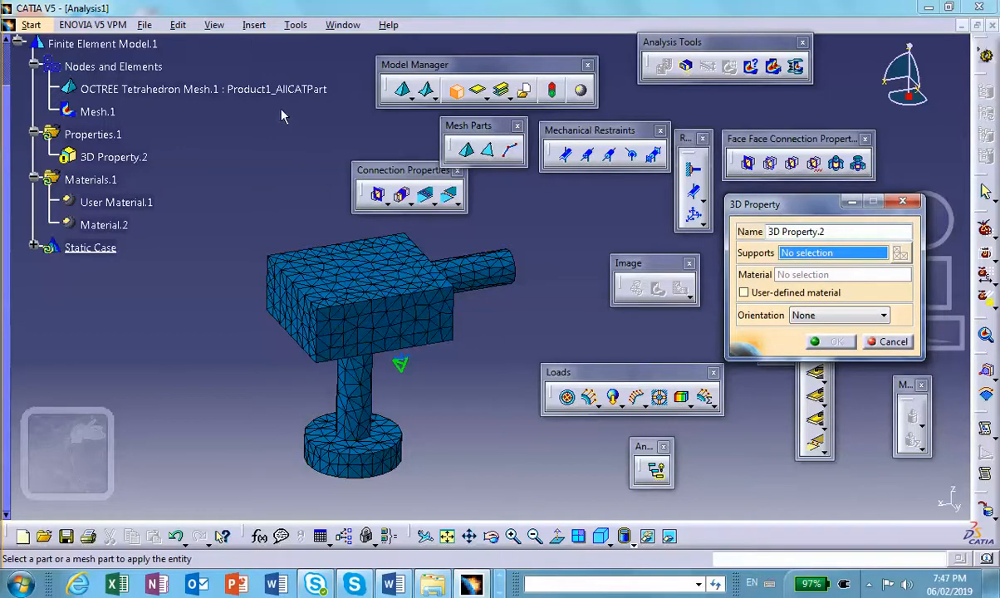
{"action": "left_click", "coordinate": [264, 92]}
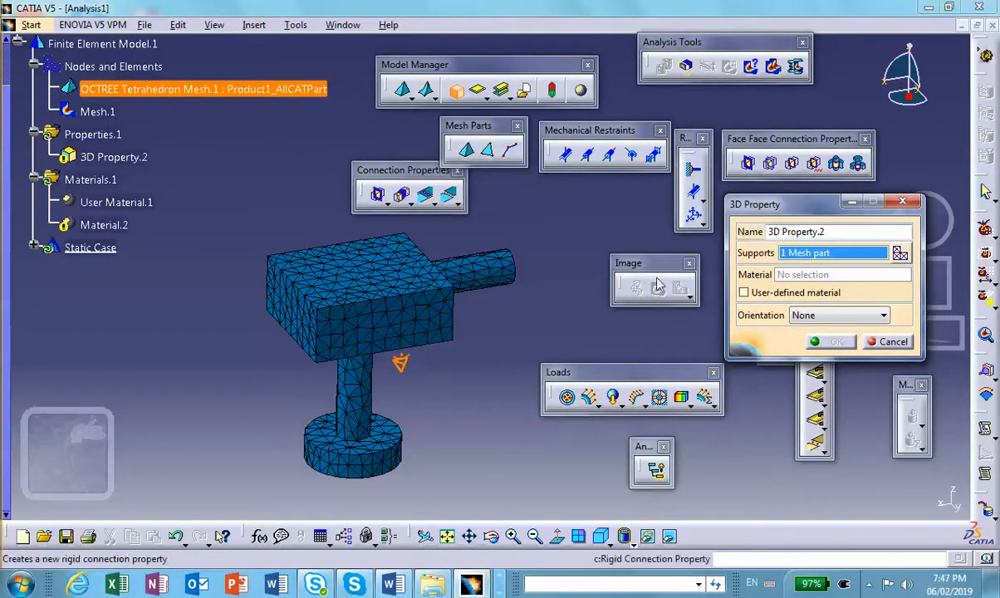
{"action": "left_click", "coordinate": [743, 293]}
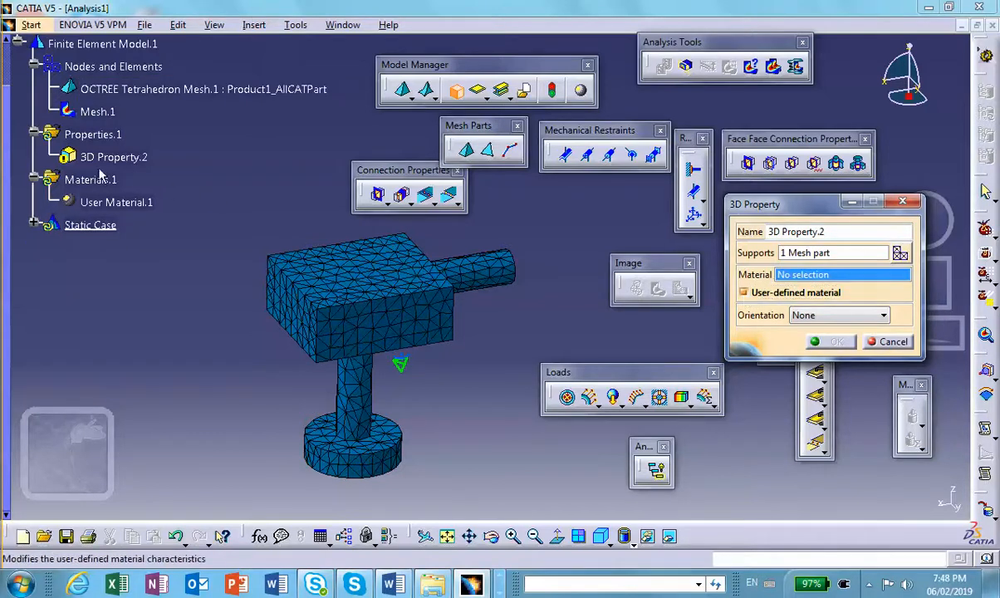
{"action": "left_click", "coordinate": [819, 275]}
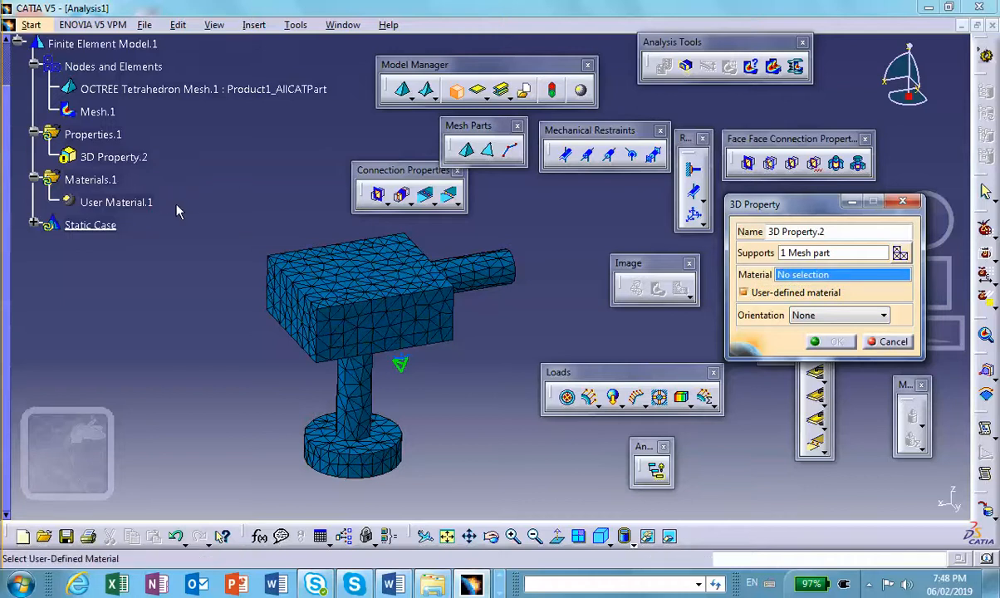
{"action": "left_click", "coordinate": [122, 204]}
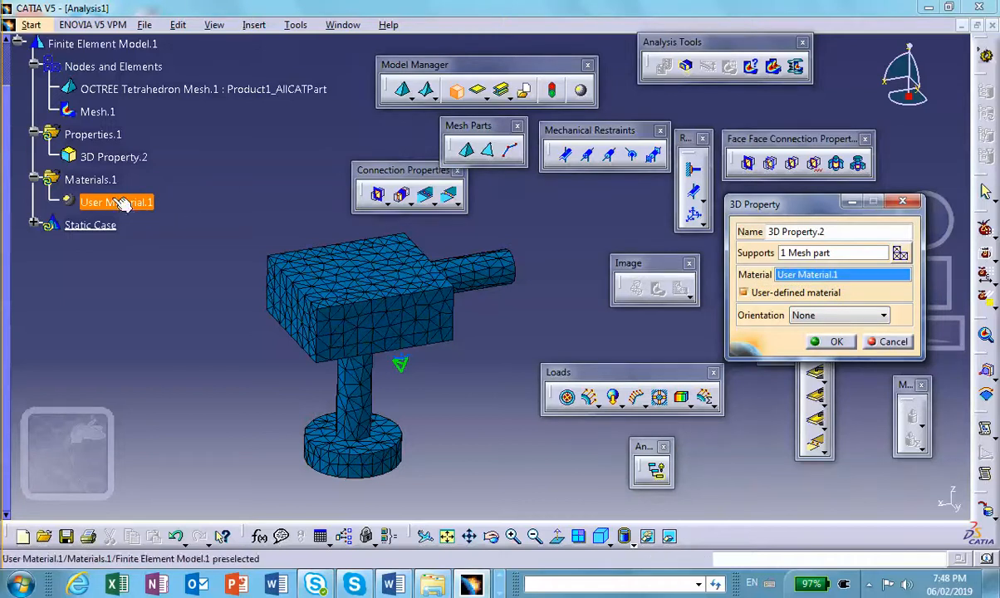
{"action": "left_click", "coordinate": [836, 342]}
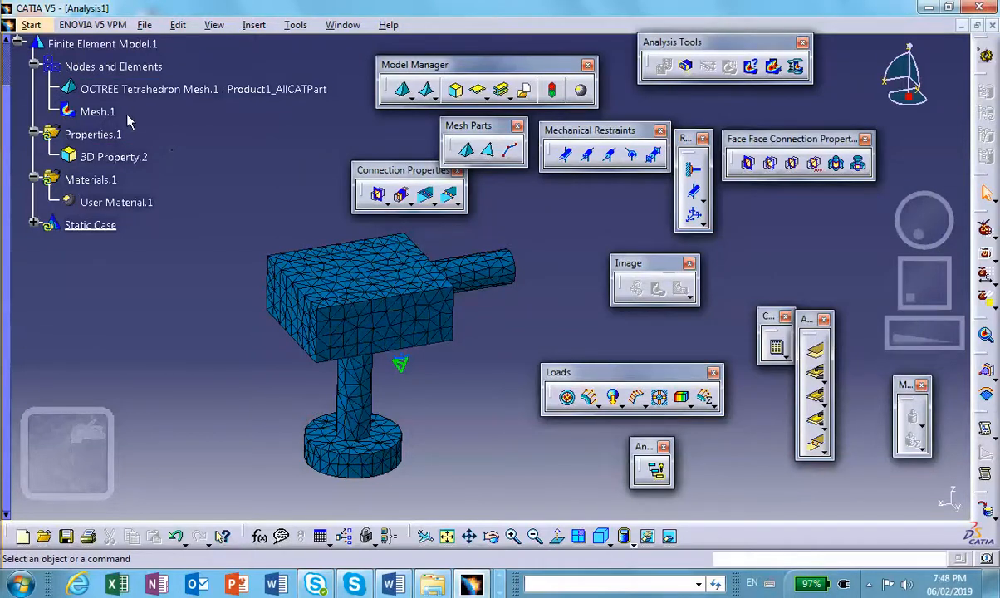
- Deactivate the Mesh.1 image so the plain geometry is shown
{"action": "right_click", "coordinate": [93, 116]}
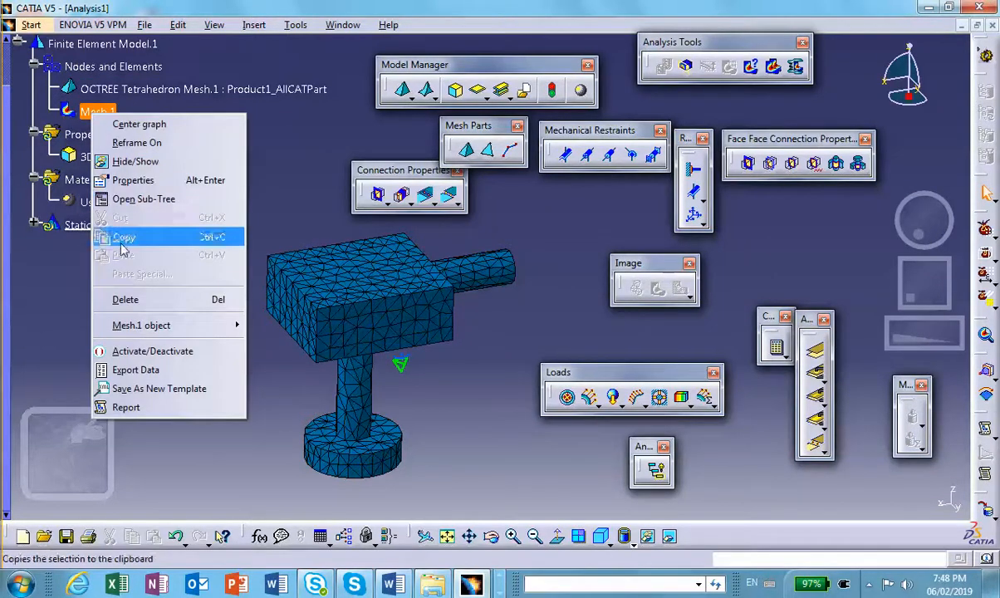
{"action": "left_click", "coordinate": [146, 348]}
- Apply a clamp restraint to the underside face of the round base
{"action": "middle_click_drag", "start_coordinate": [227, 257], "coordinate": [175, 225]}
{"action": "middle_click_drag", "start_coordinate": [328, 453], "coordinate": [259, 328]}
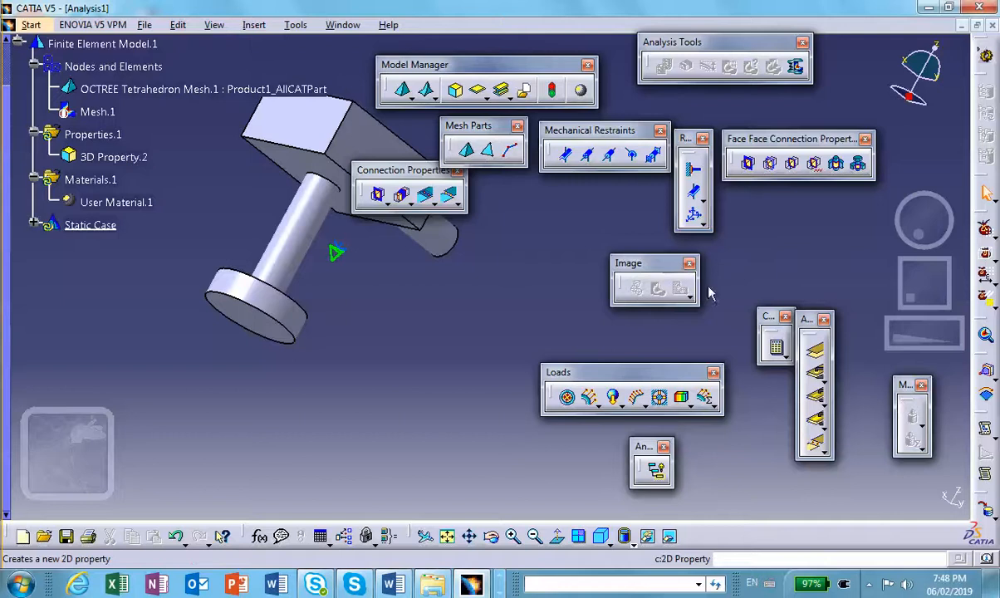
{"action": "left_click", "coordinate": [683, 170]}
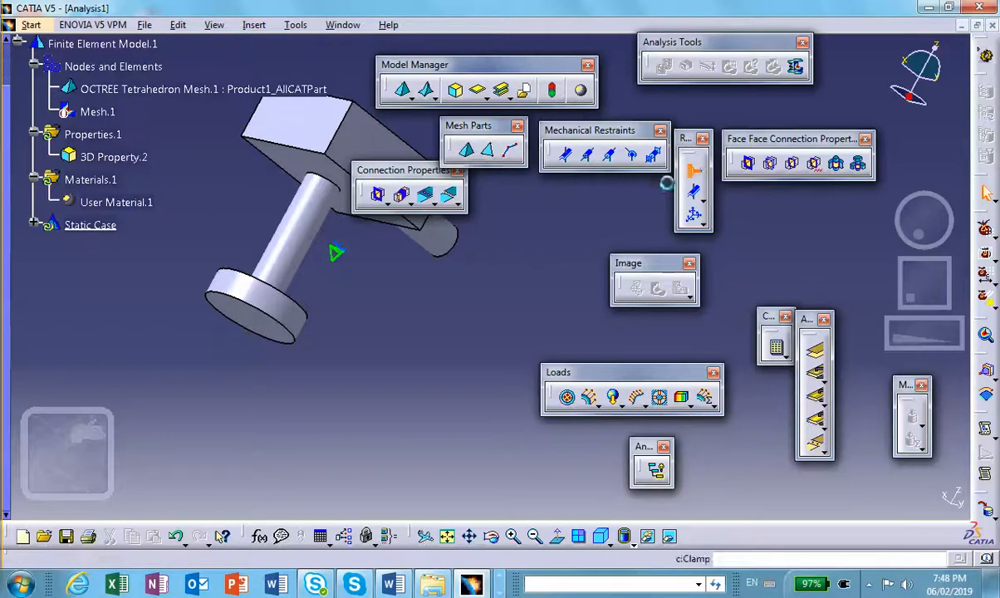
{"action": "left_click", "coordinate": [240, 313]}
{"action": "middle_click_drag", "start_coordinate": [240, 314], "coordinate": [239, 366]}
{"action": "middle_click_drag", "start_coordinate": [370, 326], "coordinate": [265, 368]}
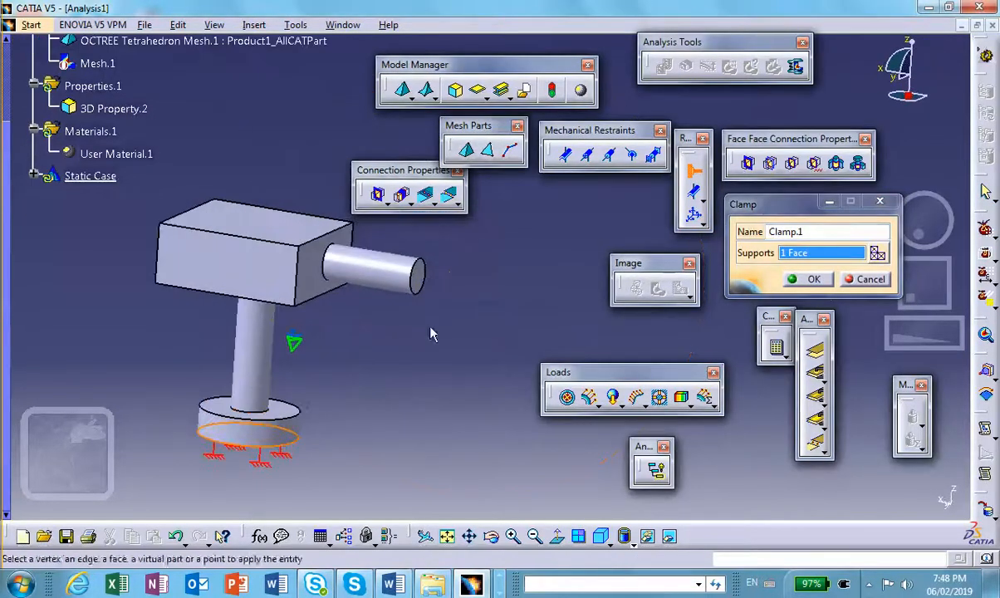
{"action": "left_click", "coordinate": [824, 280]}
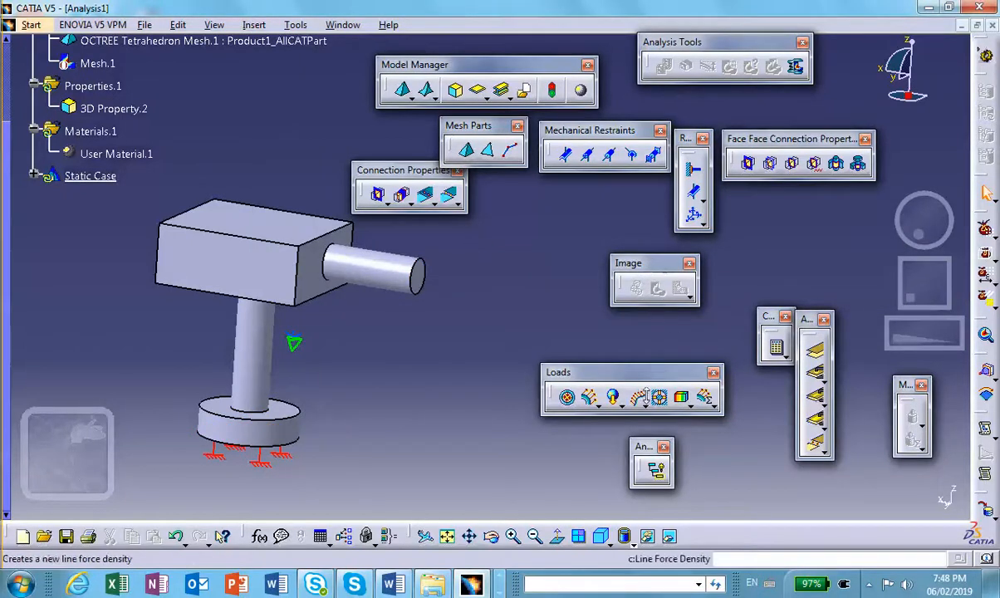
- Apply a 50 psi pressure load to the free end face of the horizontal cylinder
{"action": "left_click", "coordinate": [567, 400]}
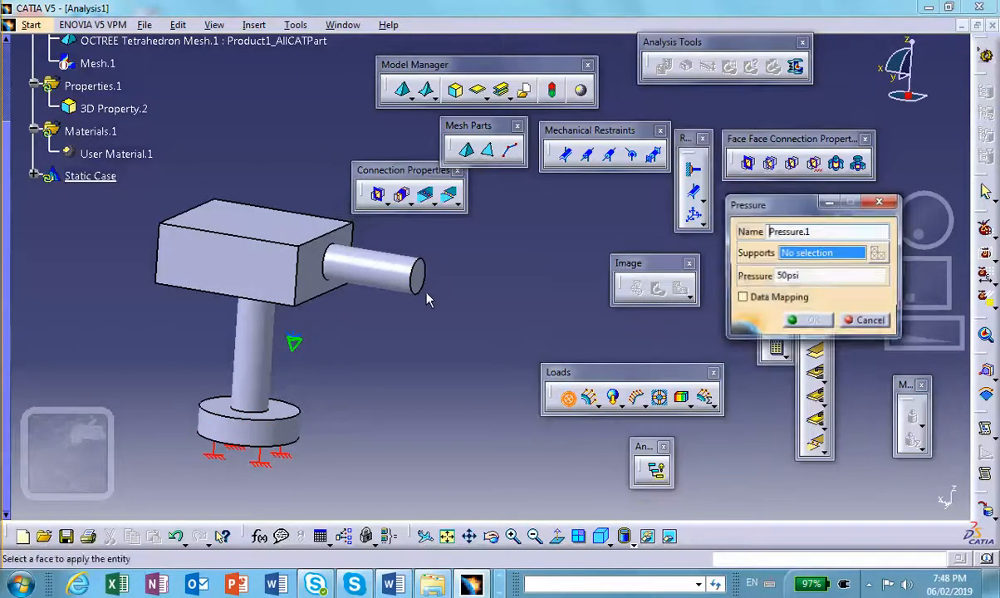
{"action": "left_click", "coordinate": [426, 278]}
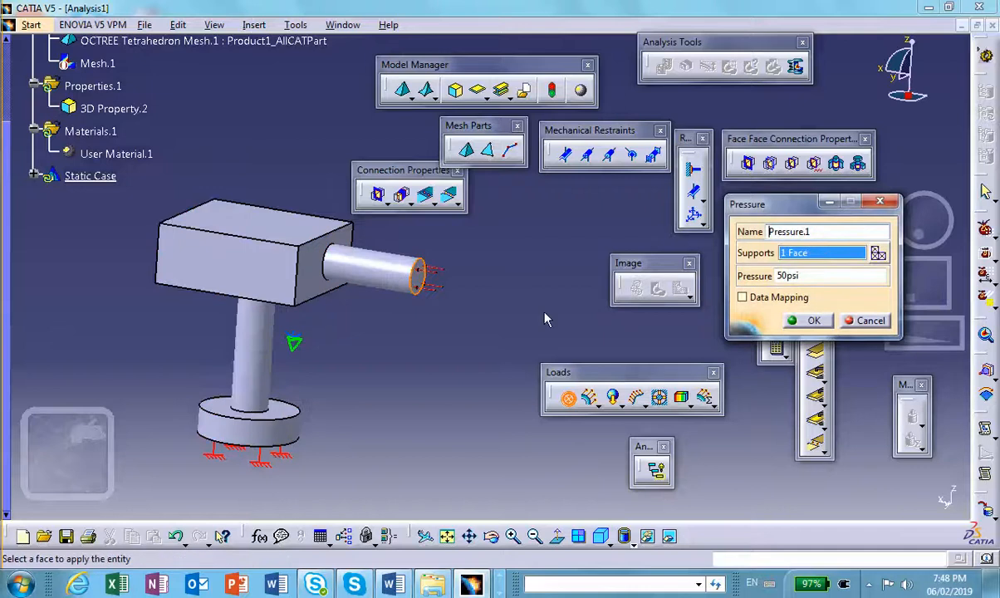
{"action": "left_click", "coordinate": [813, 322]}
- Compute the complete analysis with the All option and continue past the resource estimation
{"action": "middle_click_drag", "start_coordinate": [511, 287], "coordinate": [515, 293]}
{"action": "middle_click_drag", "start_coordinate": [334, 293], "coordinate": [334, 308]}
{"action": "middle_click_drag", "start_coordinate": [485, 310], "coordinate": [523, 363]}
{"action": "middle_click_drag", "start_coordinate": [308, 299], "coordinate": [312, 293]}
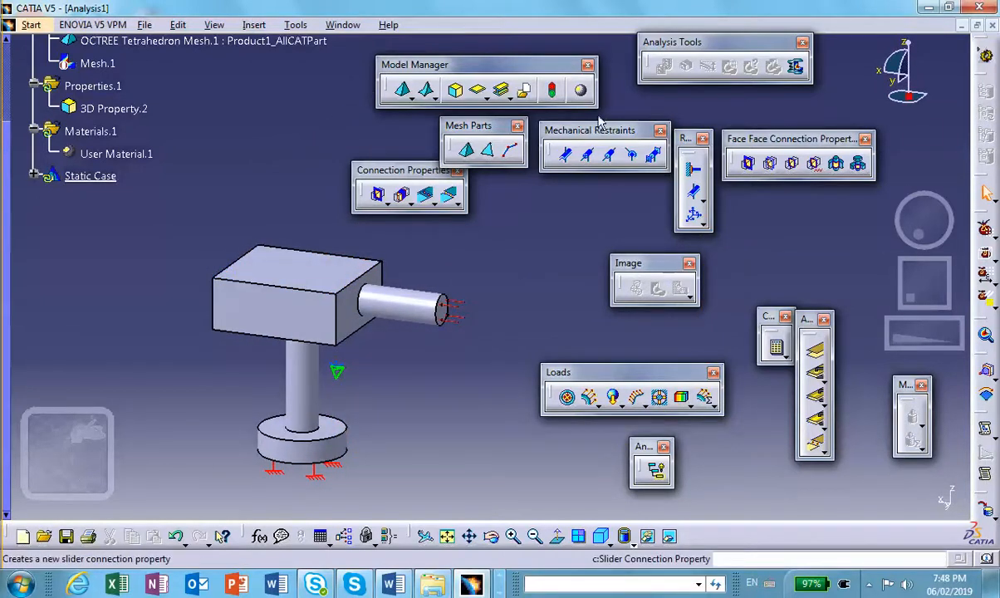
{"action": "left_click", "coordinate": [778, 350]}
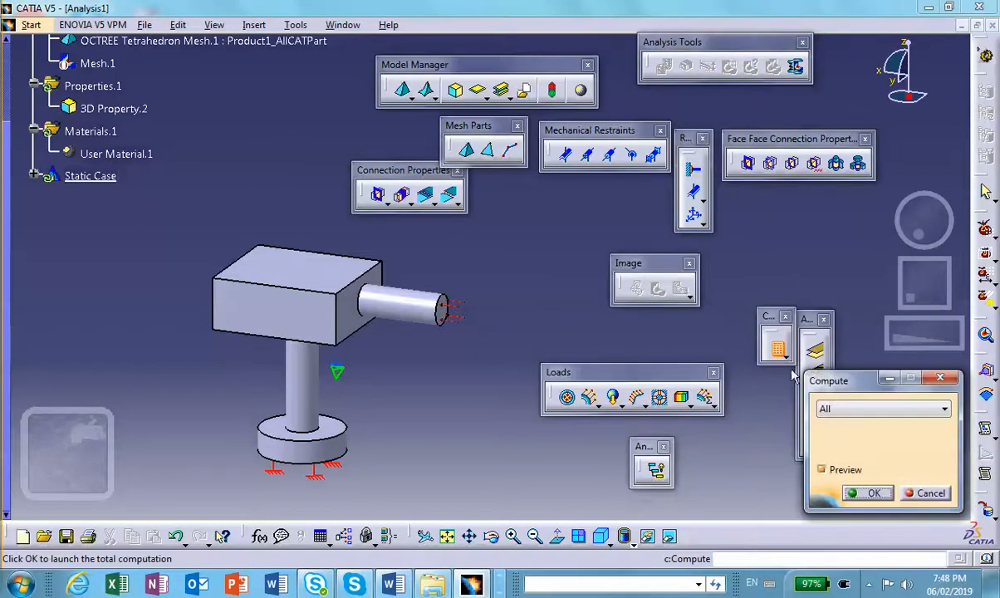
{"action": "left_click", "coordinate": [868, 491]}
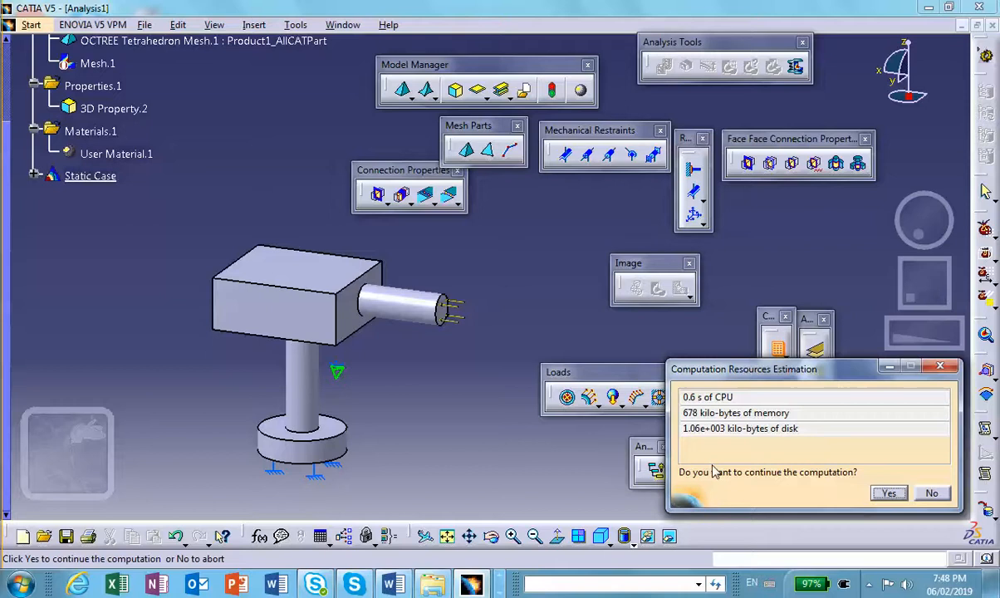
{"action": "left_click", "coordinate": [886, 492]}
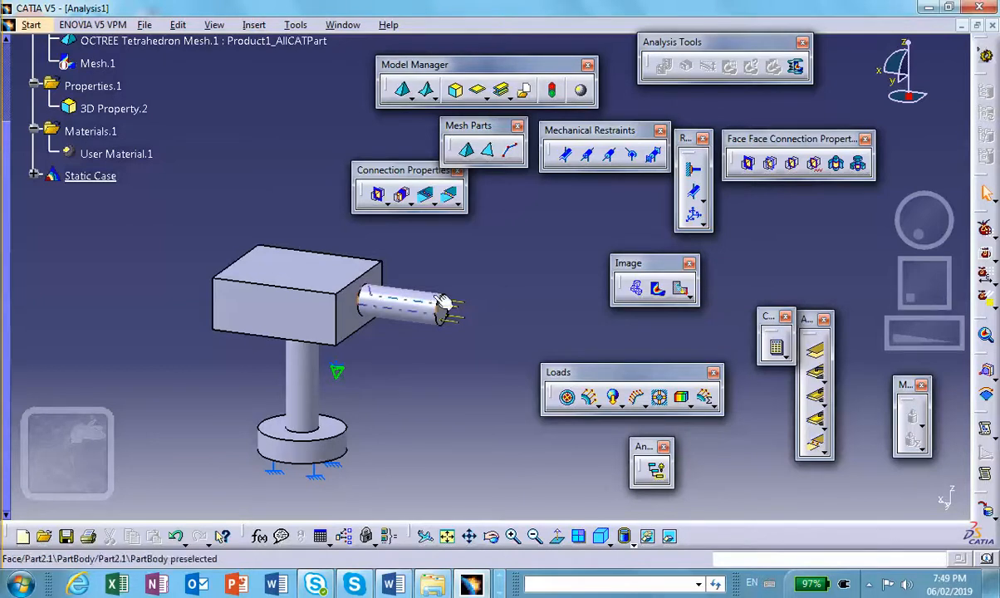
- Display the static case displacement as an Average iso image and render it in shading with material
{"action": "left_click", "coordinate": [679, 288]}
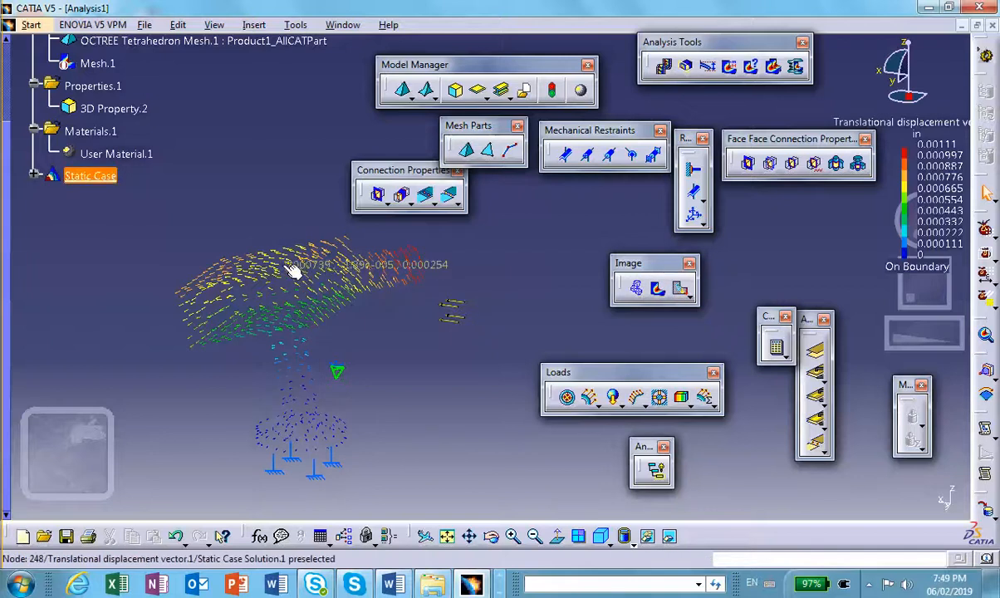
{"action": "double_click", "coordinate": [292, 271]}
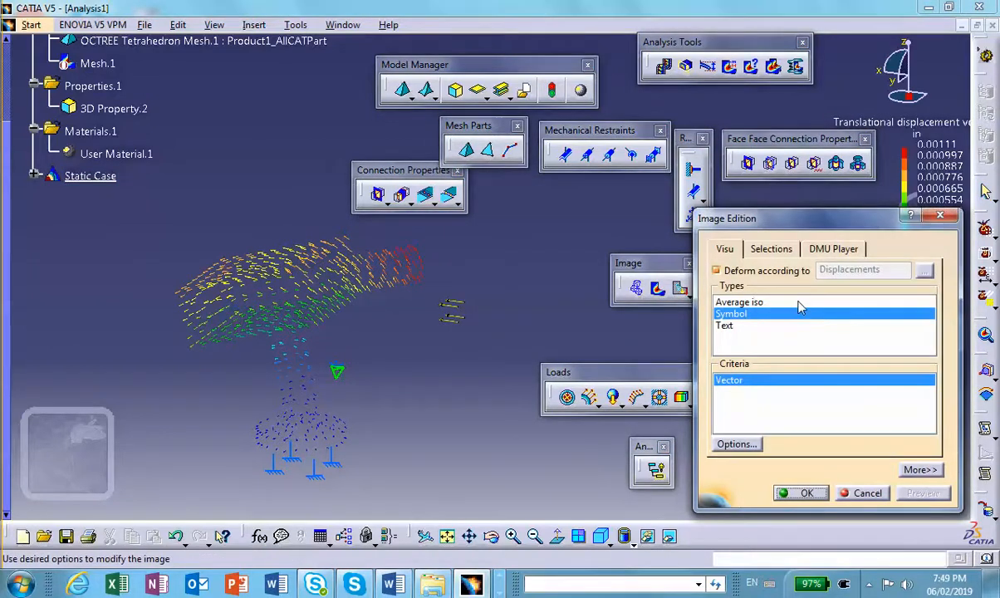
{"action": "left_click", "coordinate": [798, 303]}
{"action": "left_click", "coordinate": [799, 493]}
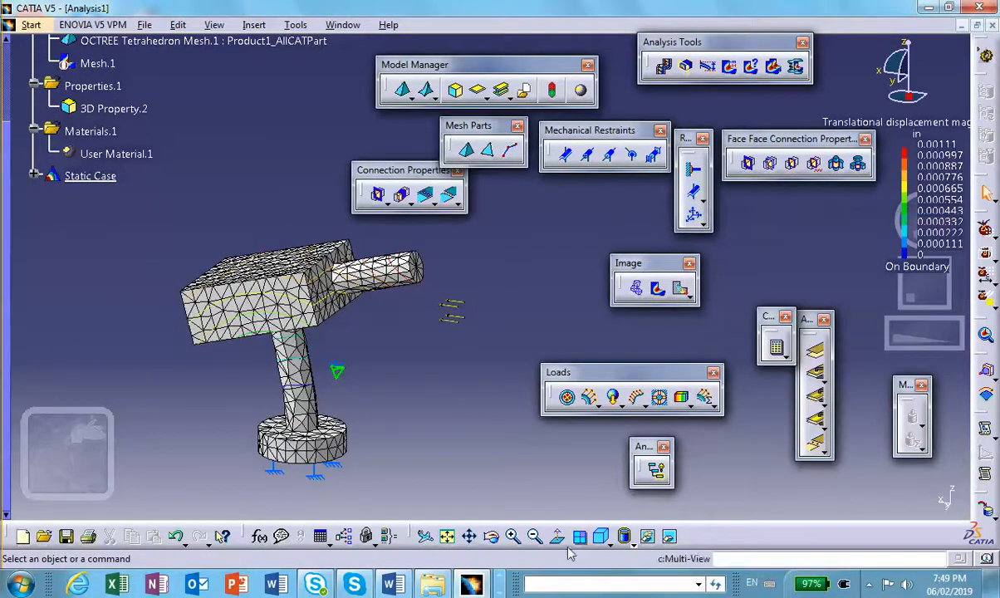
{"action": "left_click", "coordinate": [627, 541]}
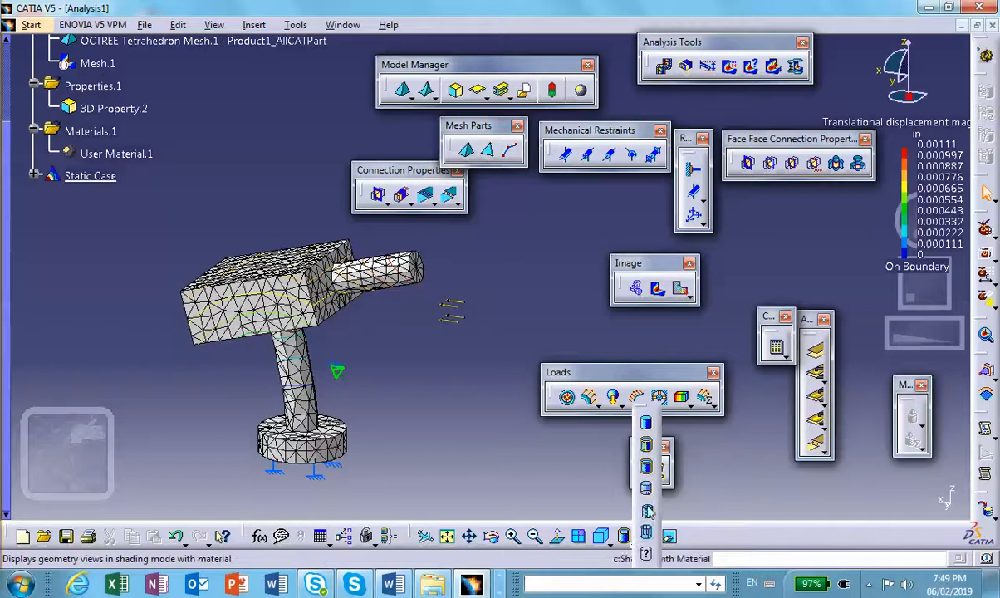
{"action": "left_click", "coordinate": [646, 510]}
- Display the Von Mises stress image of the static case
{"action": "middle_click_drag", "start_coordinate": [474, 287], "coordinate": [498, 347]}
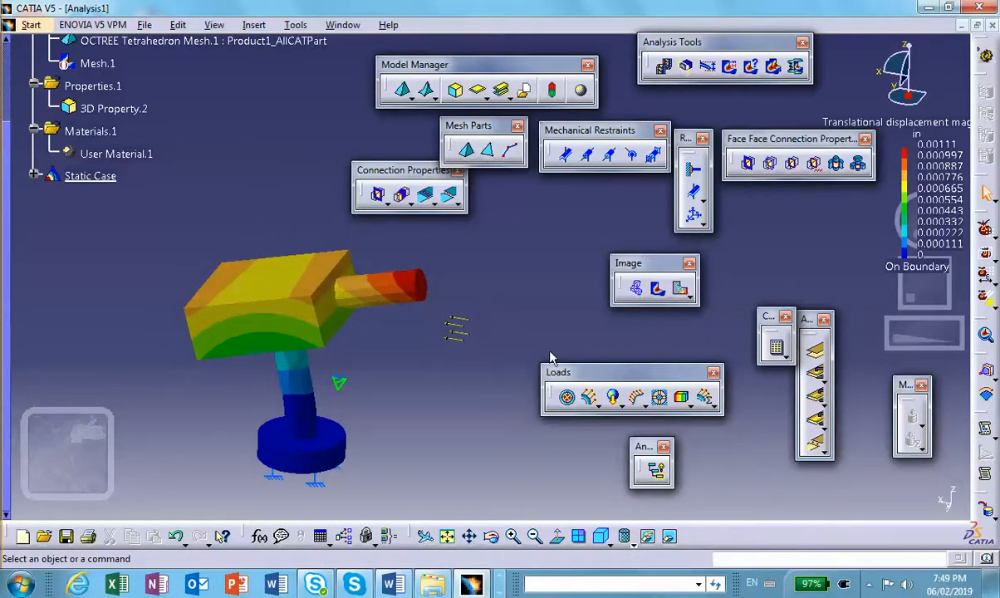
{"action": "left_click", "coordinate": [657, 288]}
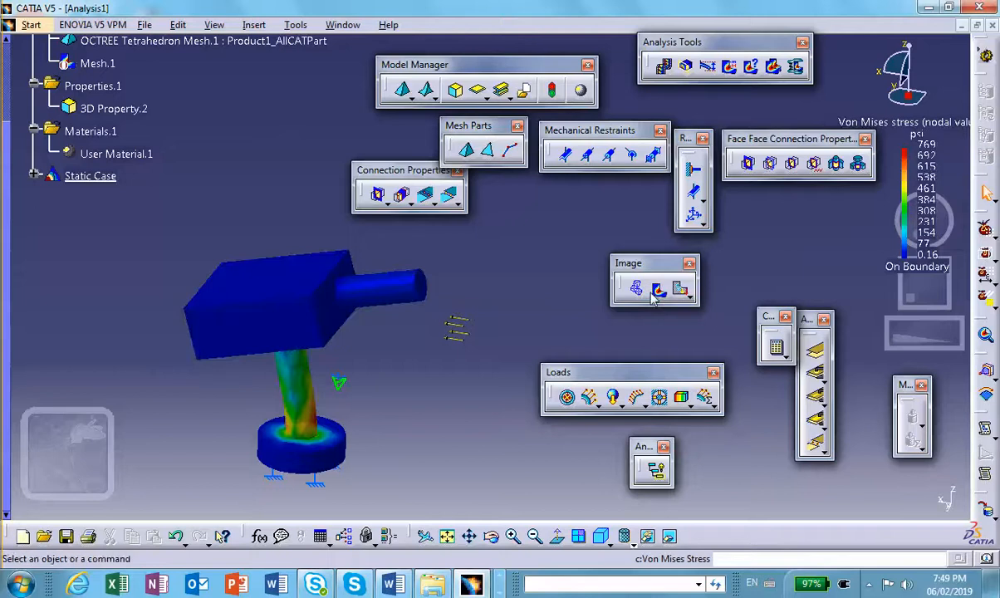